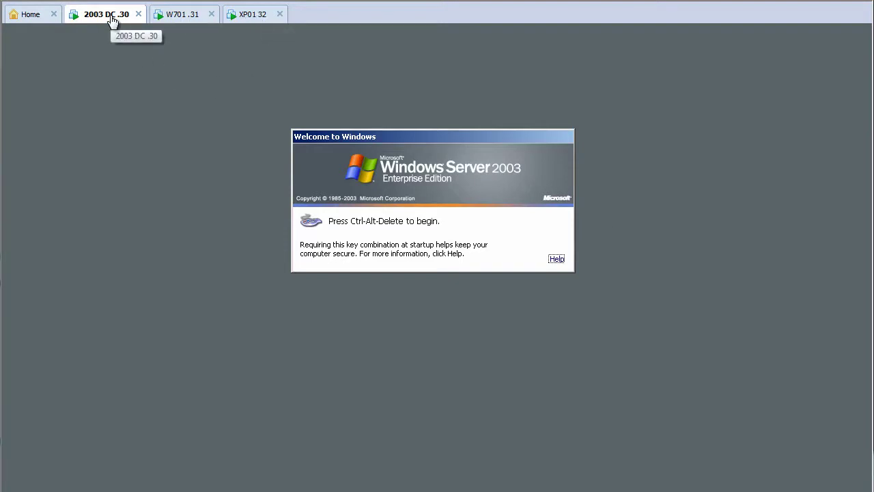
- Check the W701 .31 VM, then bring up the XP01 32 VM at its welcome screen
left_click(184, 19)
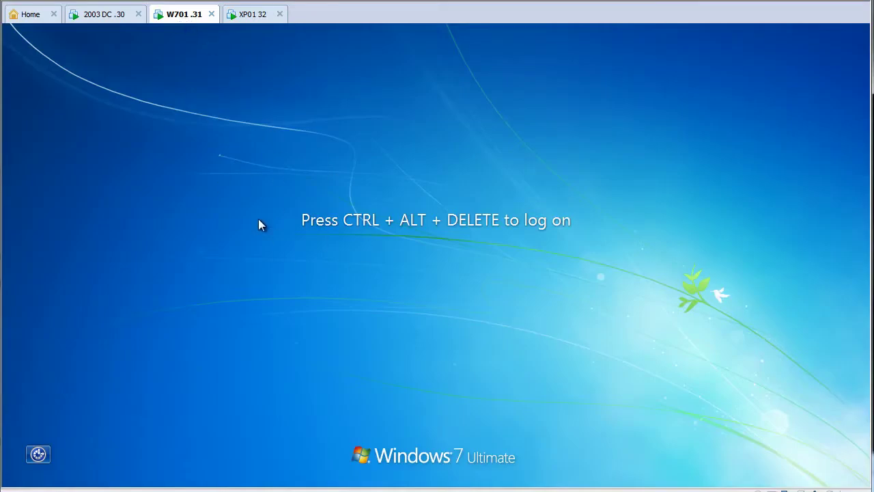
left_click(250, 20)
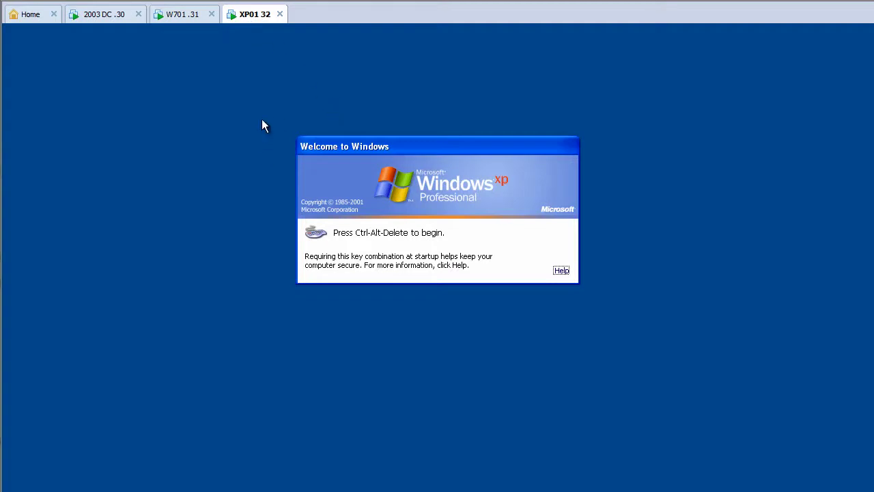
- Log the XP client on to the ADM domain
key("ctrl+alt+Delete")
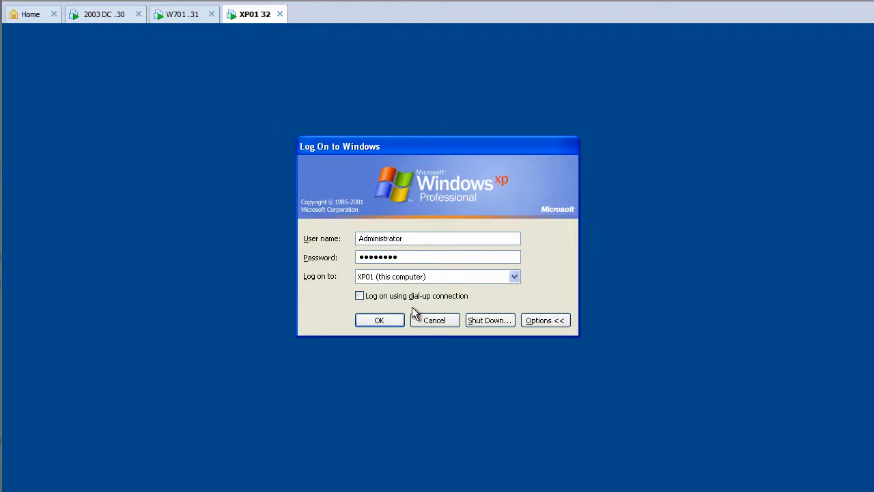
left_click(413, 275)
left_click(399, 284)
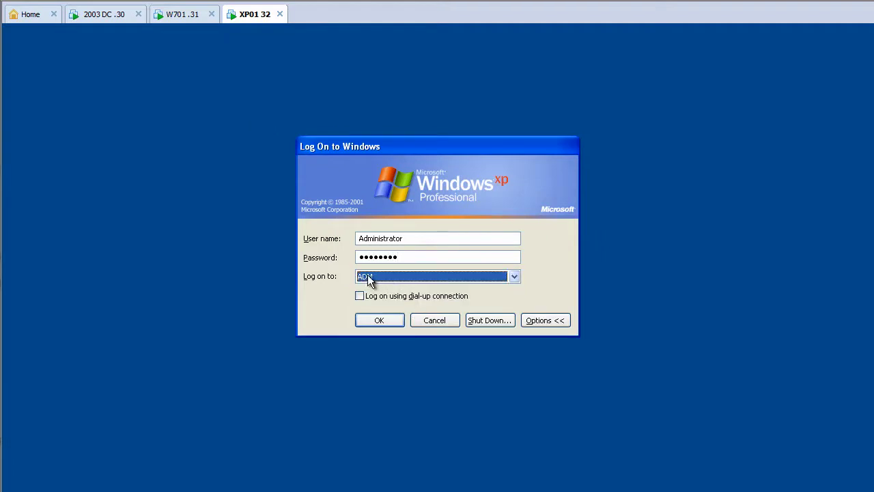
left_click(378, 316)
- On the Windows 7 VM, leave the local Admin log-on and choose Other User
left_click(181, 16)
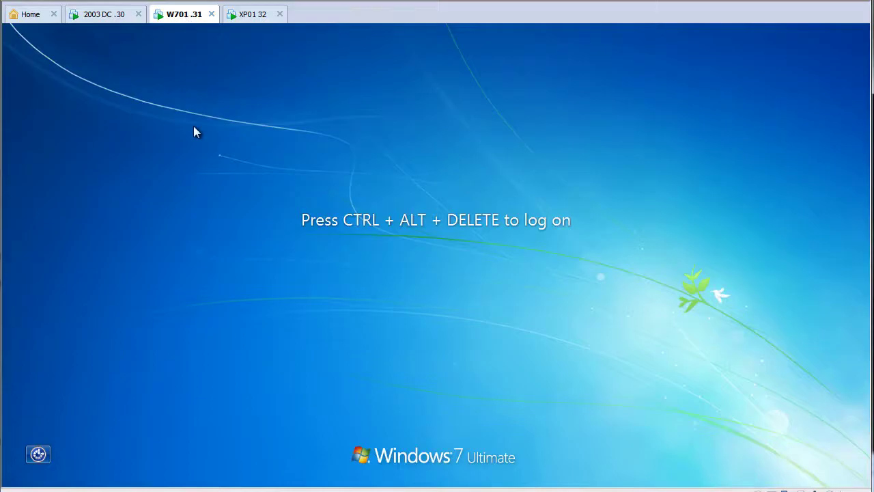
key("ctrl+alt+Delete")
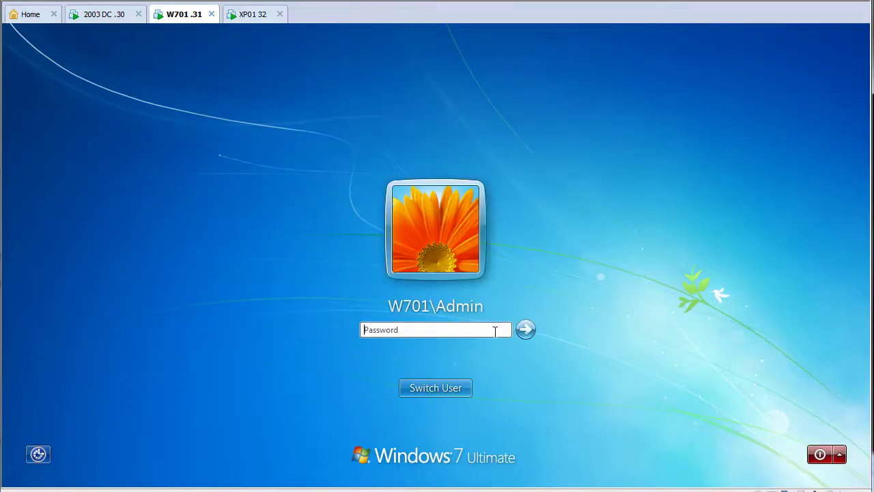
left_click(436, 387)
left_click(485, 305)
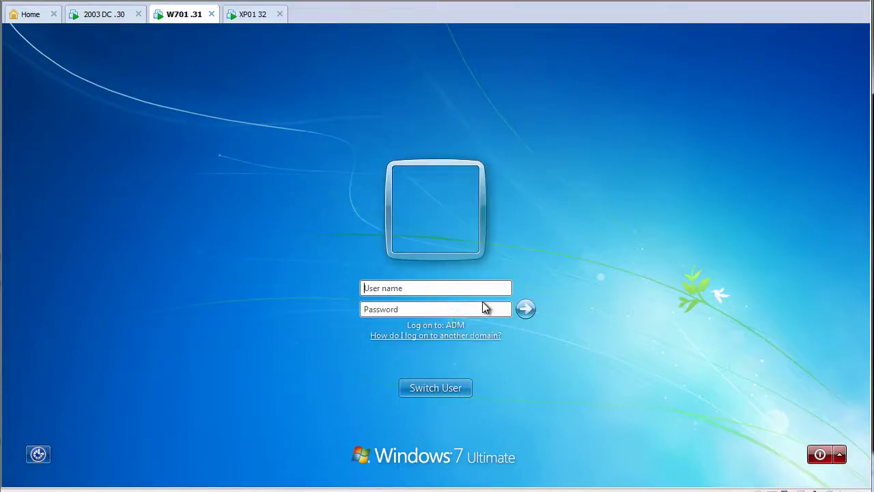
- Log Windows 7 on as ADM\administrator with the domain password
type("Admi")
key("BackSpace")
key("BackSpace")
key("BackSpace")
type("dm")
key("Return")
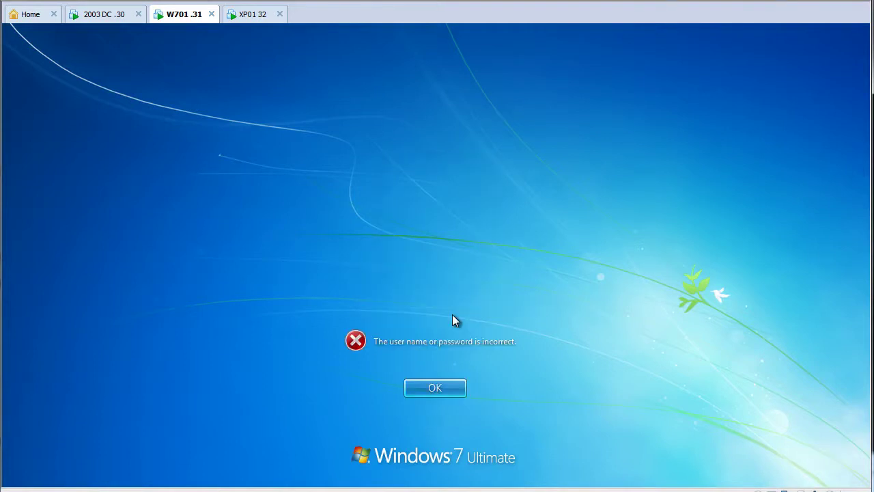
key("Return")
type("\\")
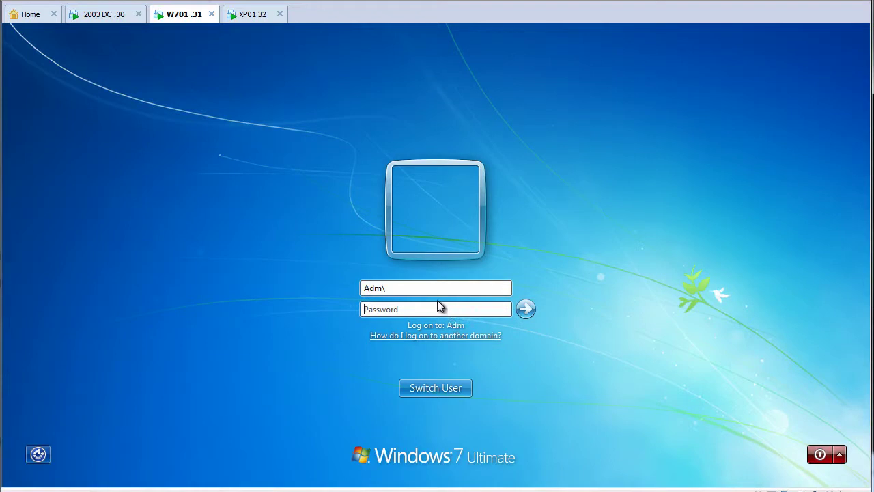
type("administrator")
key("Tab")
type("Password")
key("Return")
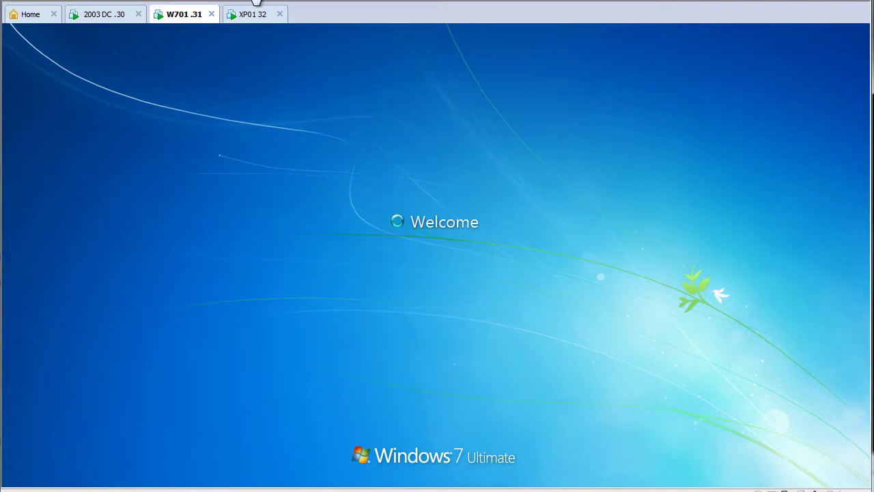
- Log on to the 2003 domain controller as the ADM administrator
left_click(249, 14)
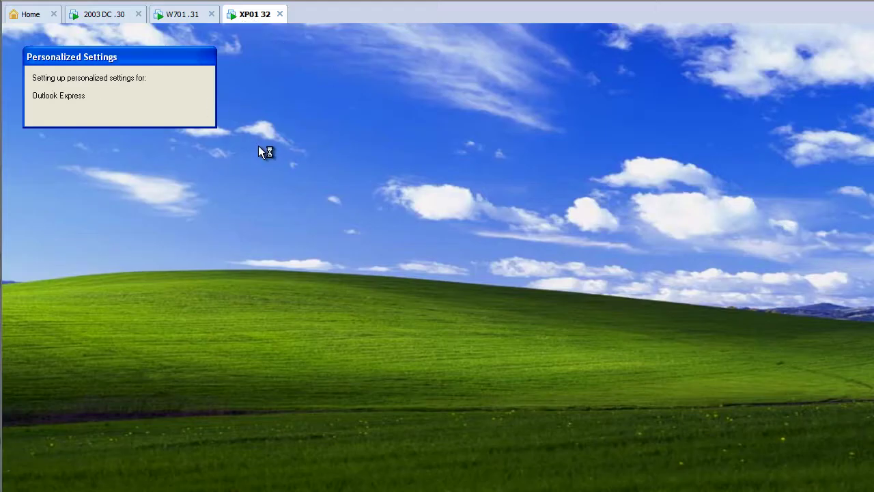
left_click(108, 15)
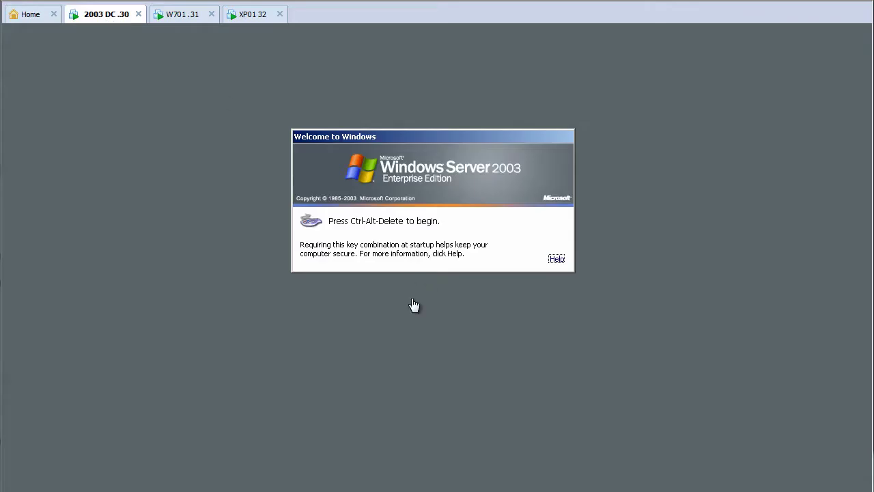
key("ctrl+alt+Insert")
type("p")
key("Return")
- On the XP client, enable the Quick Launch toolbar and start Internet Explorer from it
left_click(185, 16)
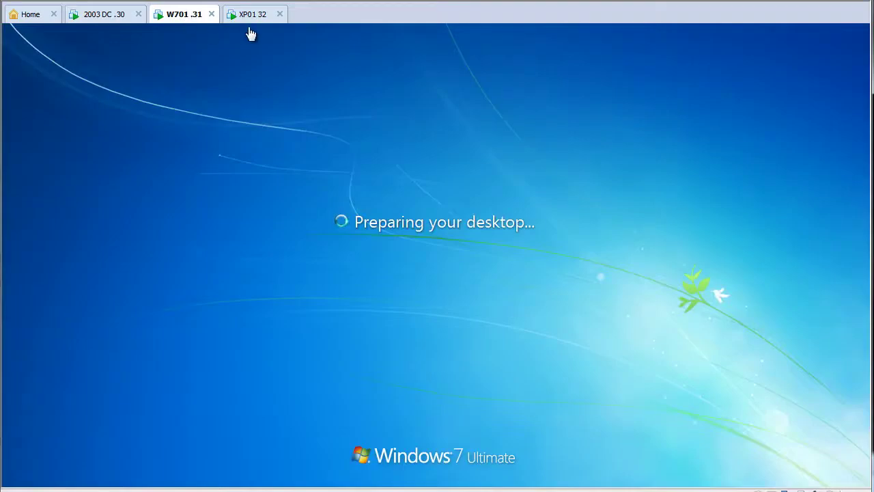
left_click(252, 19)
left_click(363, 223)
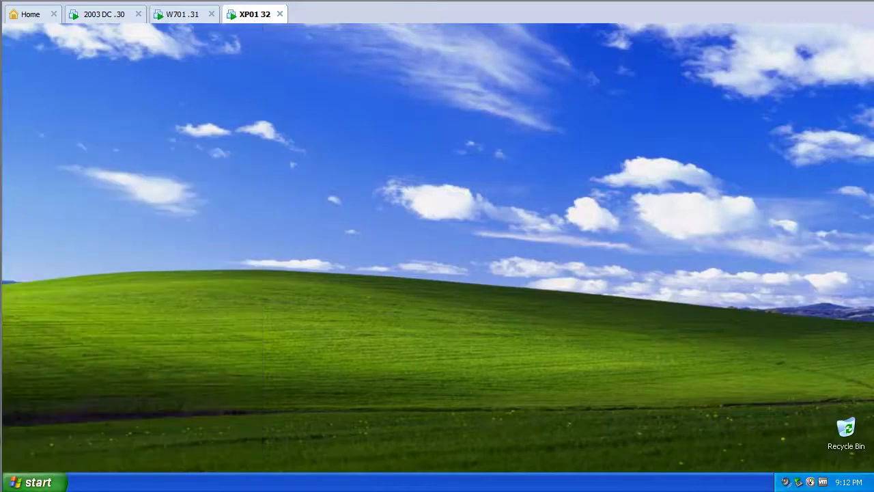
right_click(146, 485)
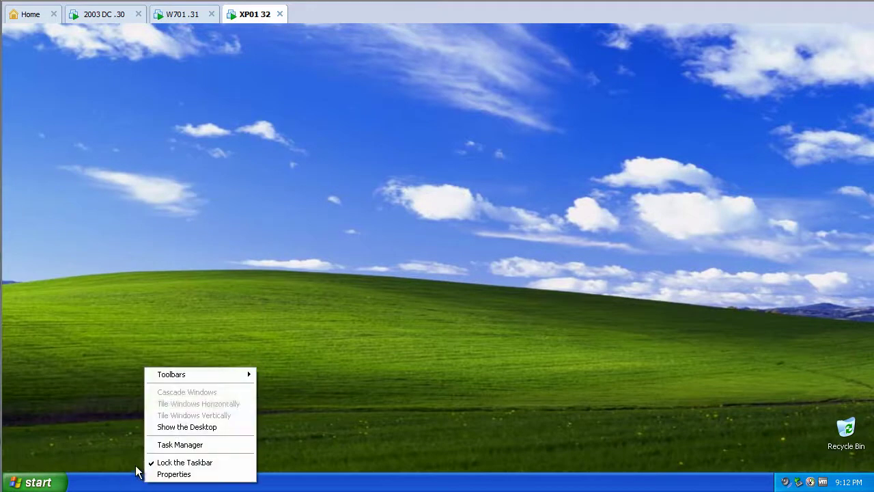
mouse_move(249, 381)
left_click(287, 408)
left_click(82, 481)
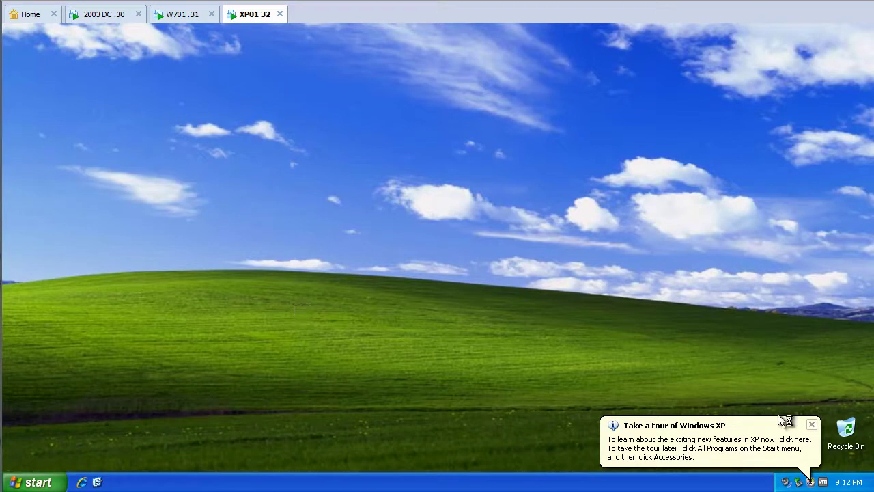
left_click(811, 424)
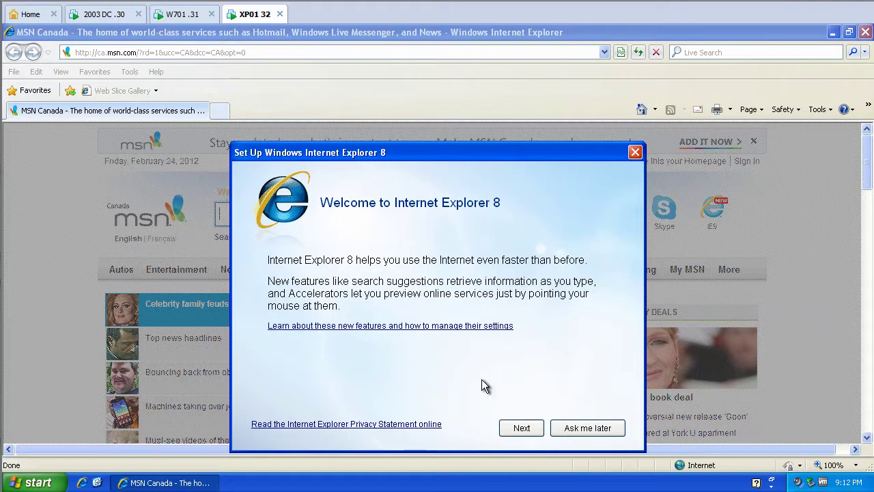
left_click(634, 152)
left_click(863, 32)
- On Windows 7, launch IE8 to MSN Canada, dismiss its setup, and close all tabs
key("Escape")
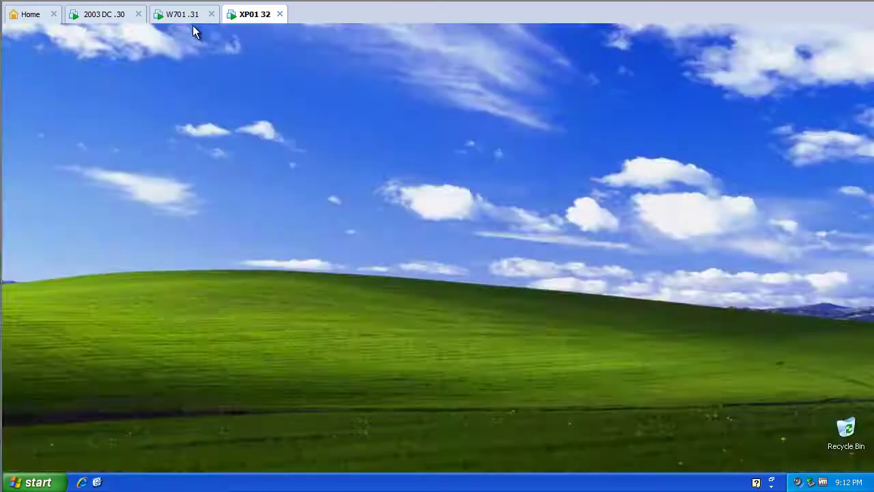
left_click(188, 14)
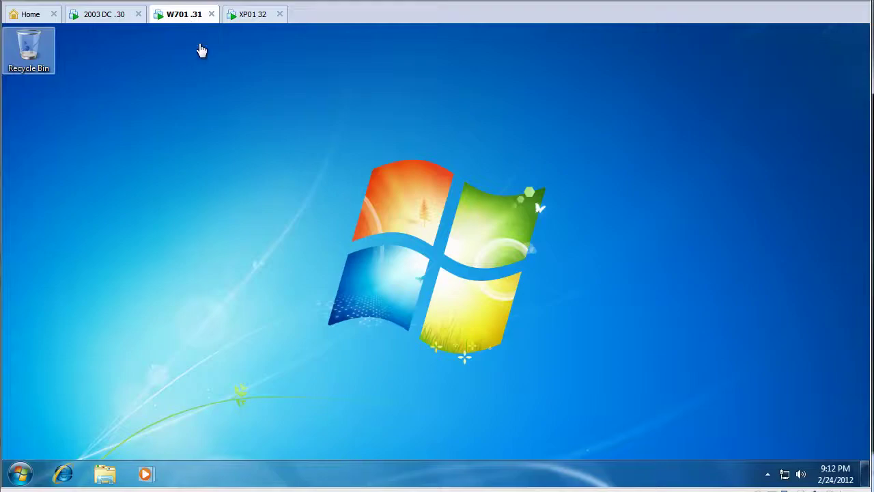
left_click(68, 472)
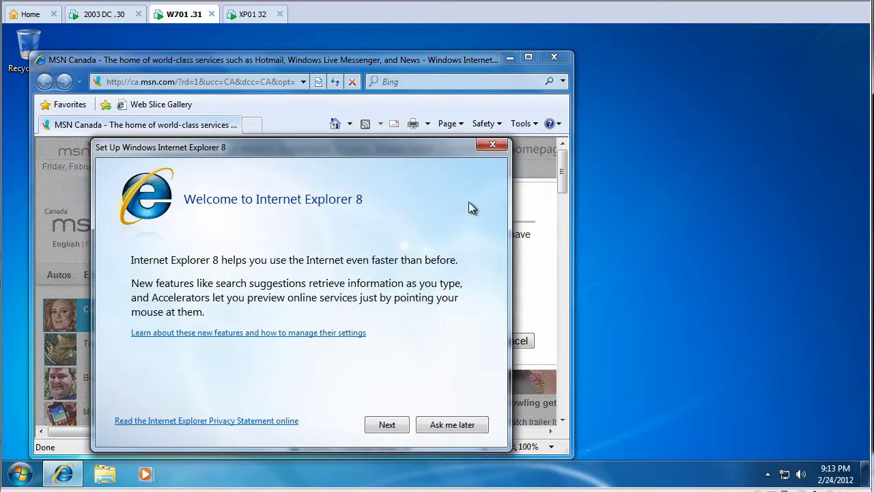
left_click(492, 145)
left_click(554, 56)
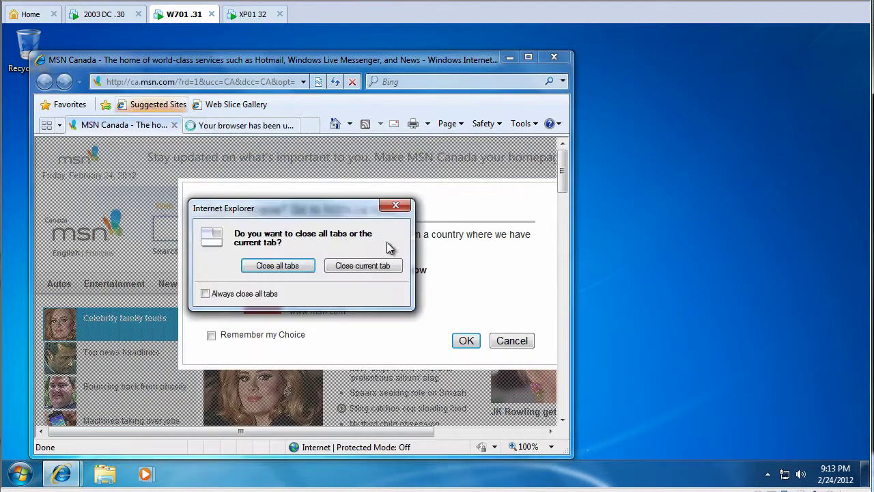
left_click(299, 268)
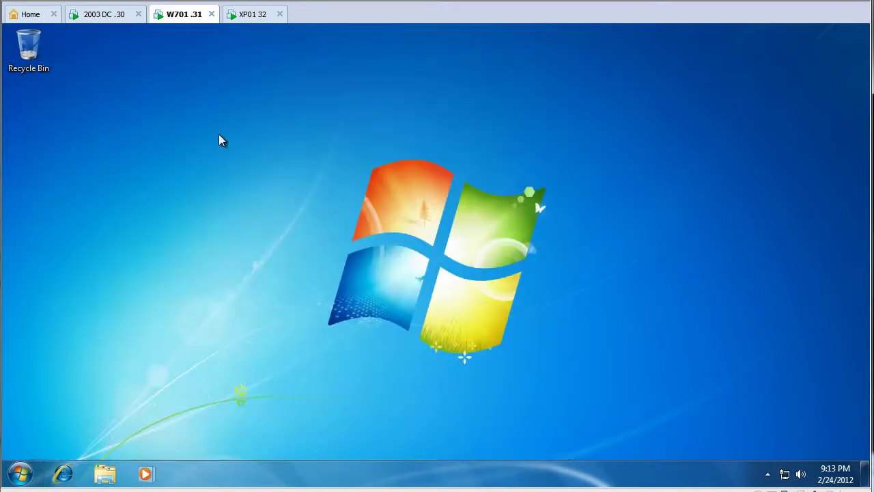
- On the domain controller, start Group Policy Management from Administrative Tools
left_click(109, 16)
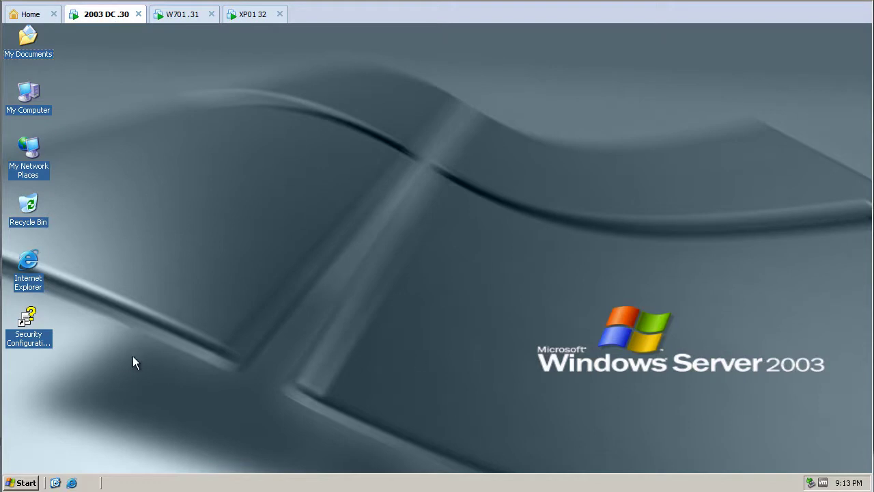
left_click(27, 483)
mouse_move(206, 233)
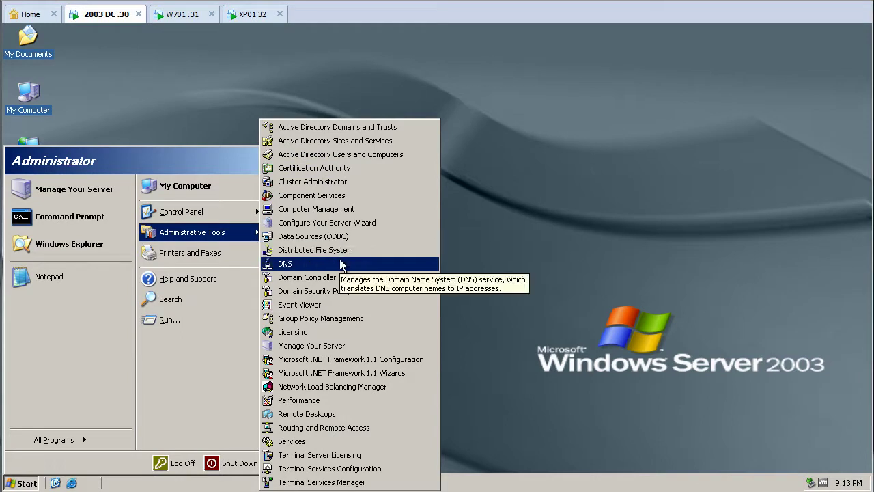
left_click(338, 318)
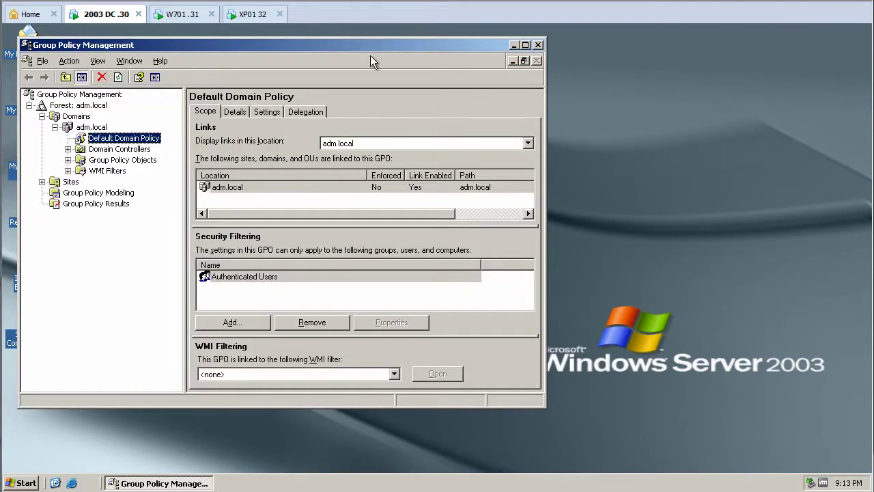
- Minimise the console, open IE on google.ca and search 'administrative template ie9'
left_click(513, 45)
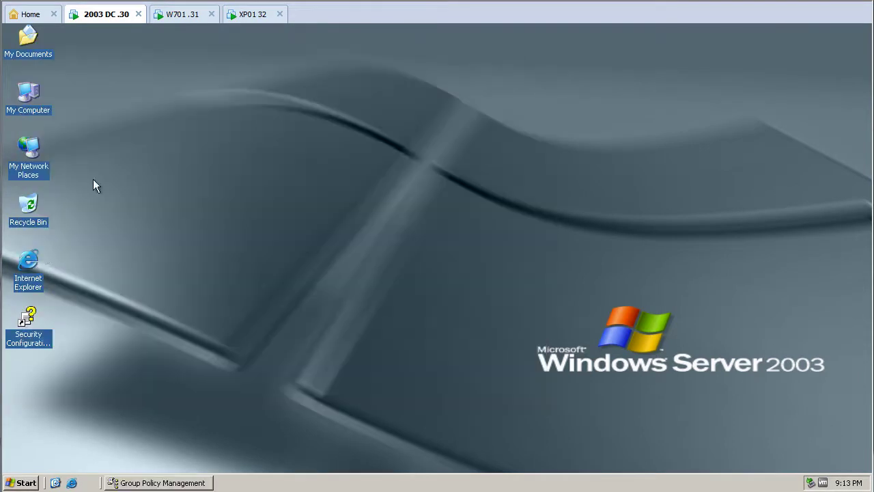
double_click(24, 277)
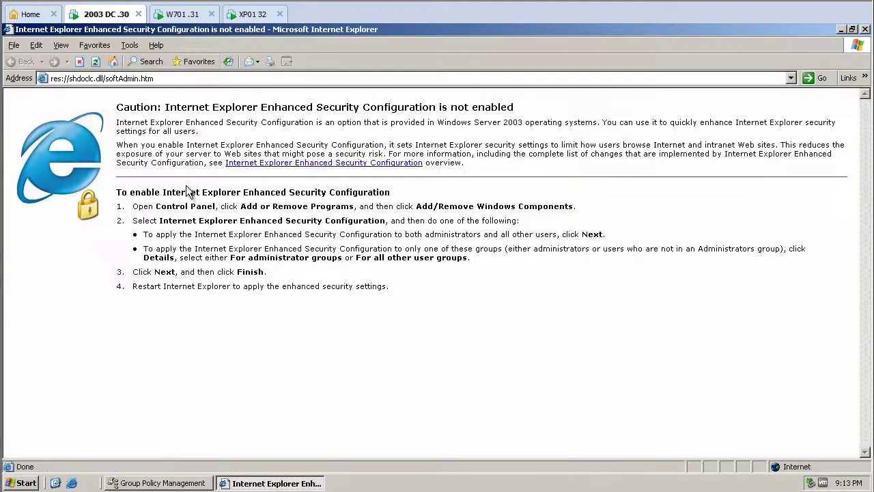
left_click(155, 77)
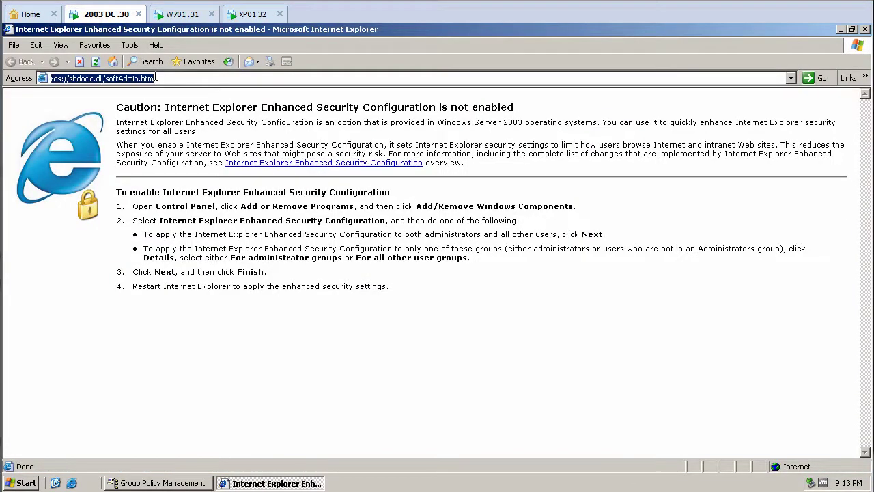
type("google")
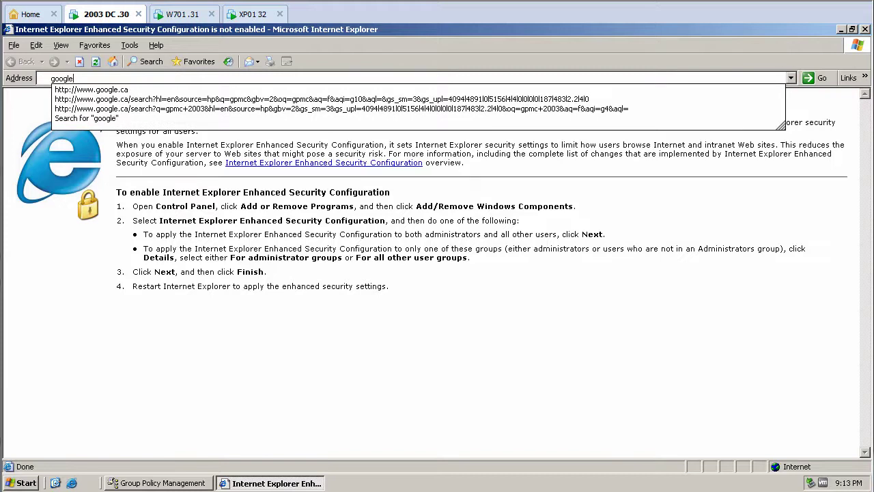
type(".ca")
key("Return")
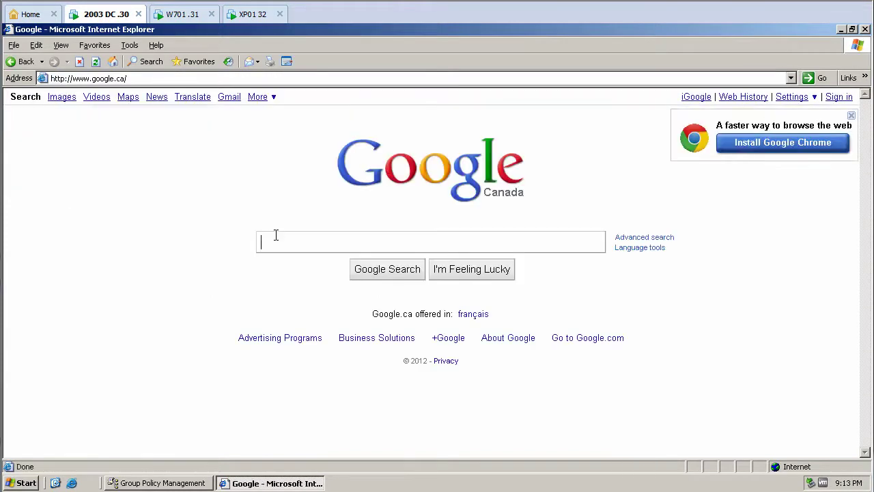
type("adm")
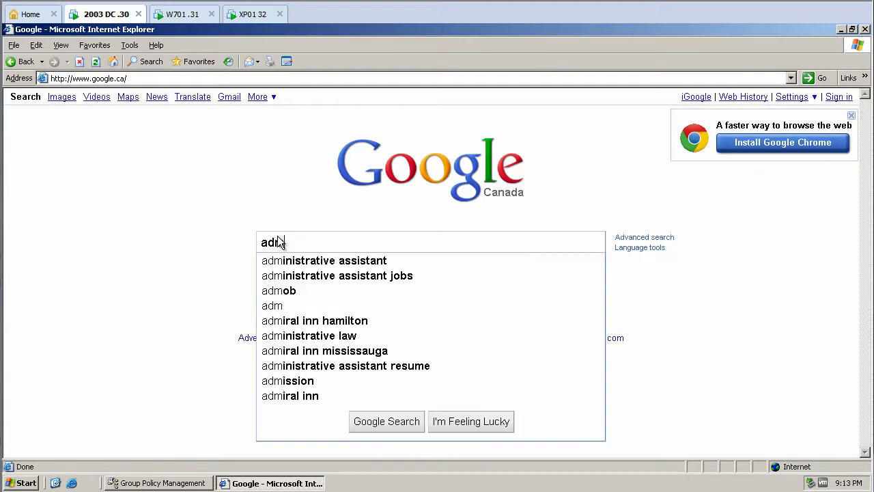
type("inistrativ")
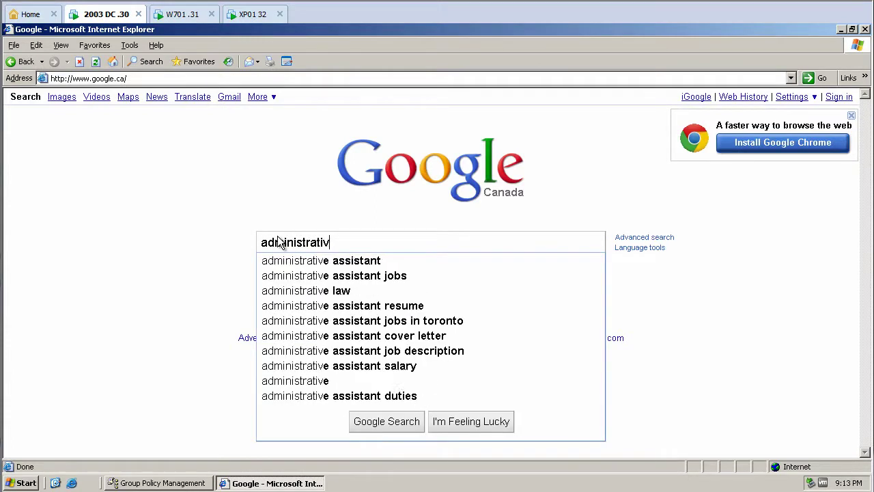
type("e templ")
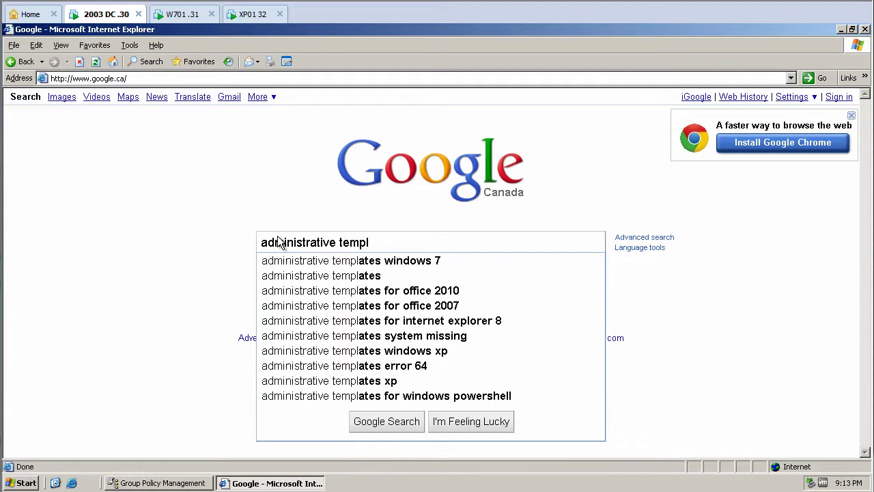
type("ate ie")
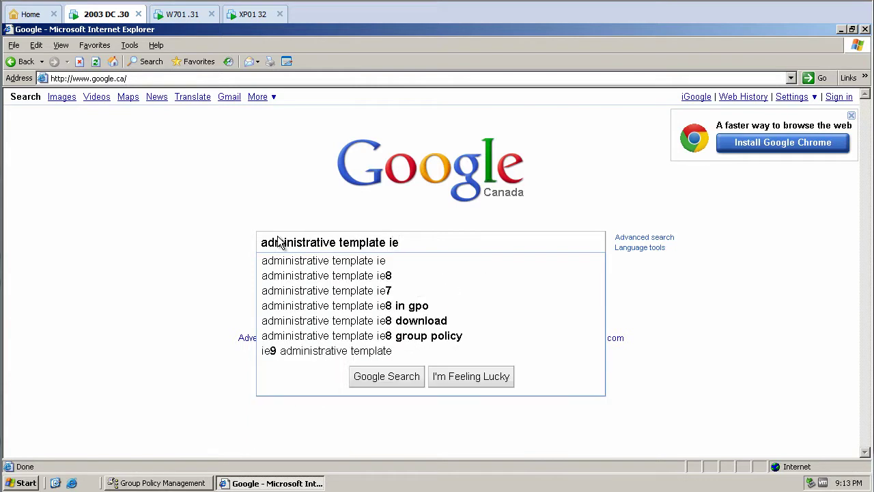
type("9")
key("Return")
left_click(452, 286)
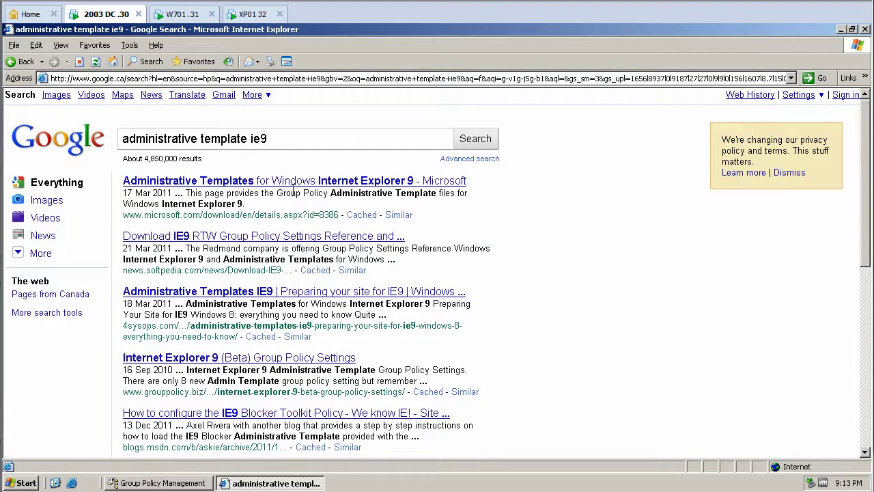
- Download inetres.adm from Microsoft's IE9 Administrative Templates page to the Desktop
left_click(285, 181)
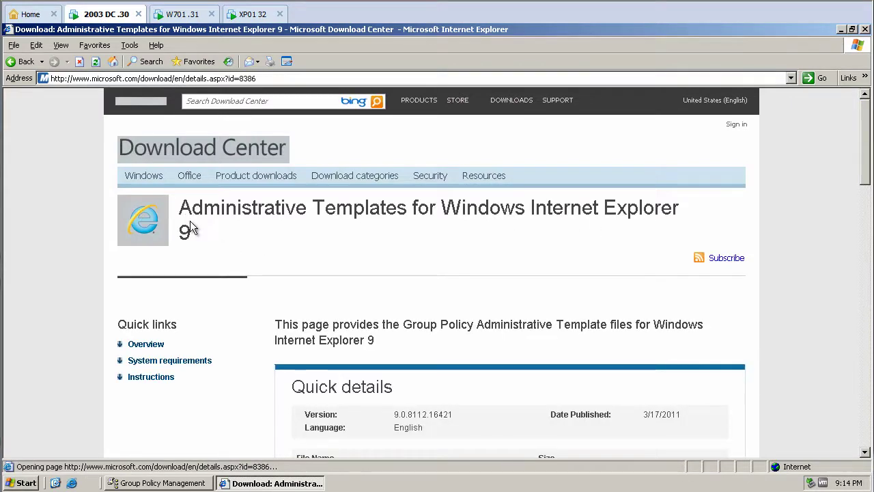
scroll(358, 248, "down", 3)
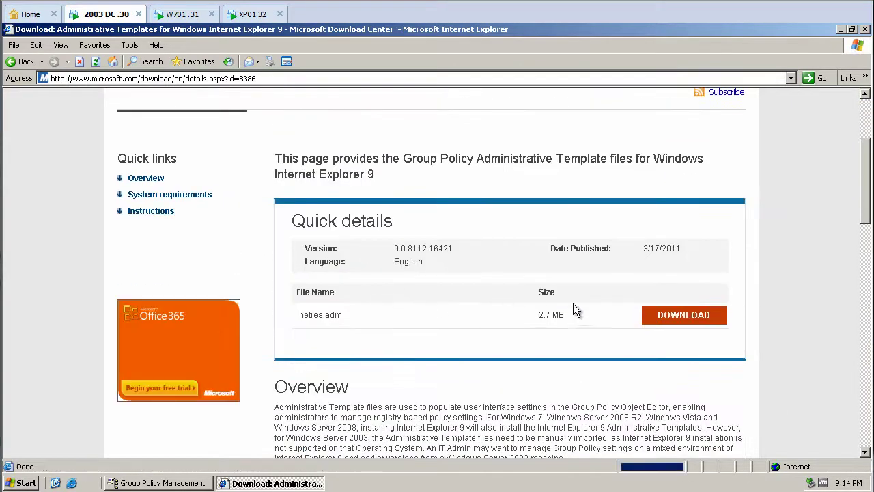
left_click(666, 318)
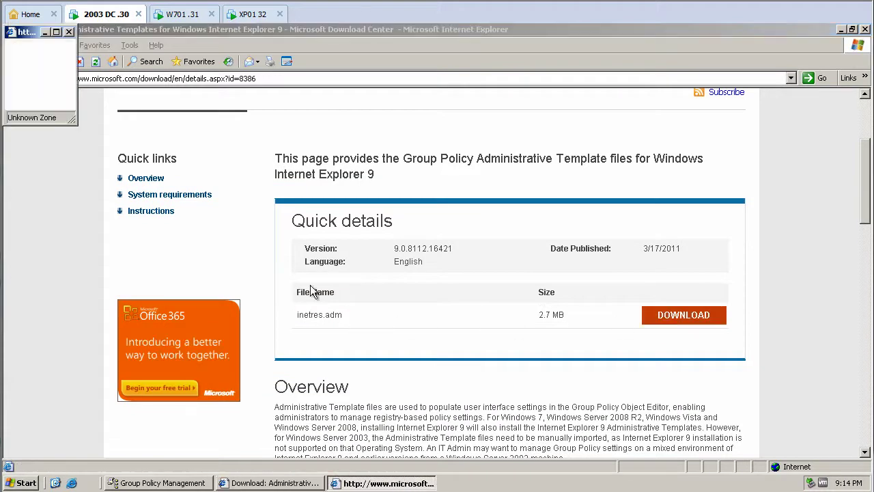
left_click(471, 265)
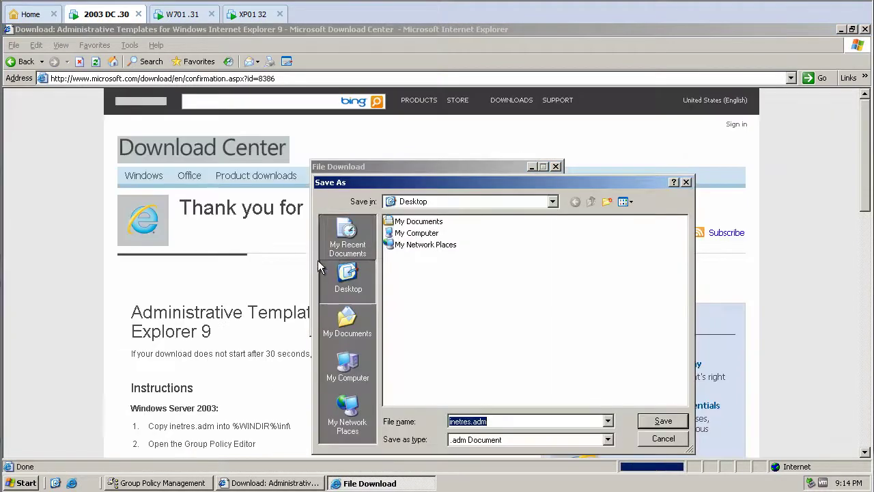
left_click(663, 420)
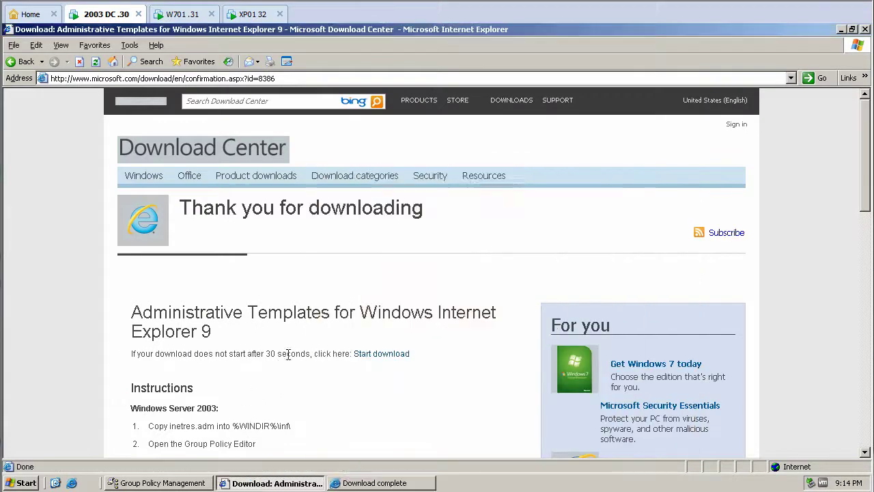
- Copy the %WINDIR%\inf\ path from the instructions into a Run box
scroll(312, 344, "down", 5)
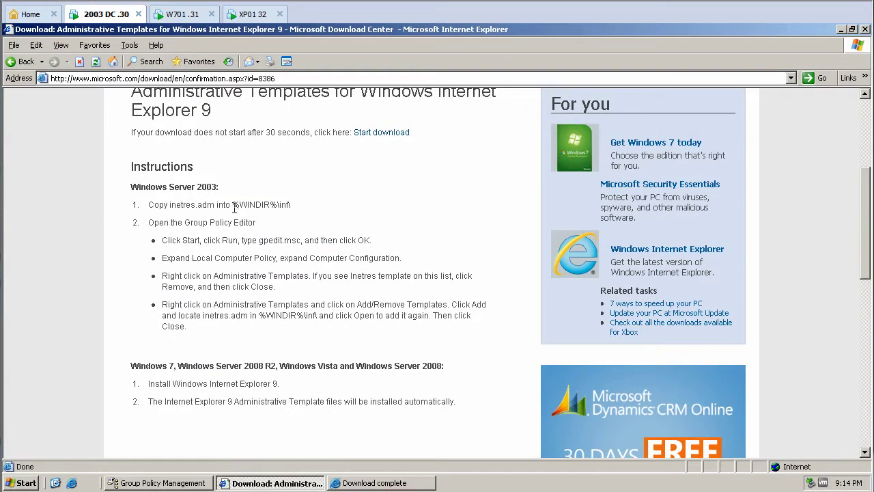
left_click_drag(232, 205, 296, 203)
key("ctrl+c")
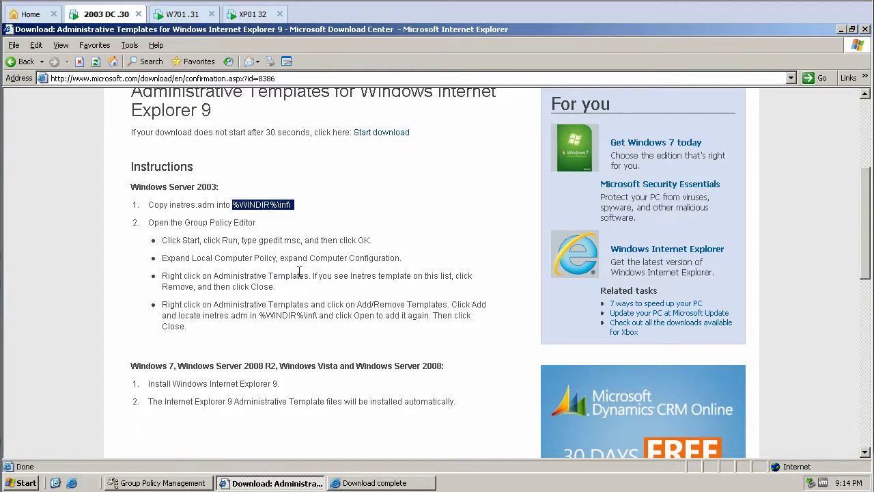
key("super")
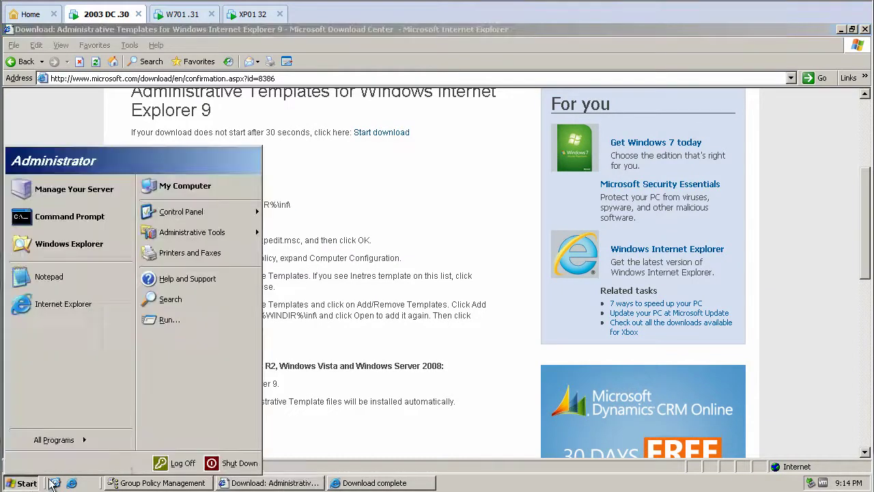
left_click(217, 326)
- Open C:\WINDOWS\inf and arrange it beside the desktop's inetres.adm
key("ctrl+v")
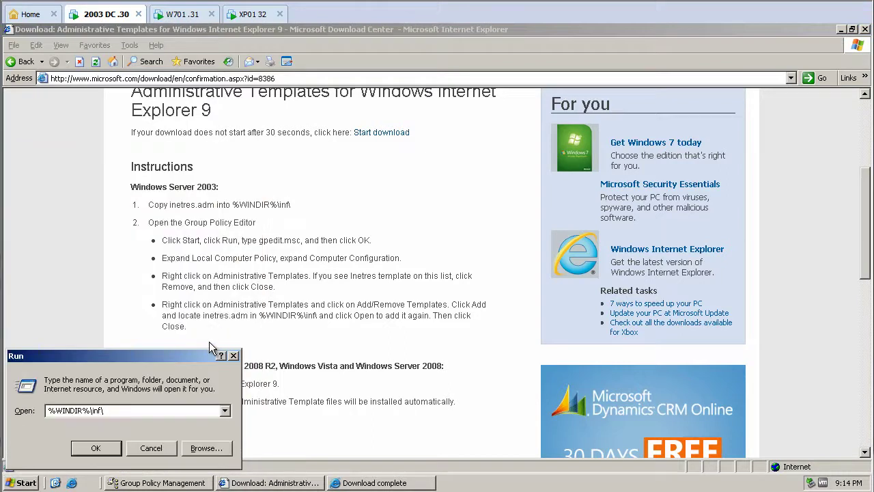
key("Return")
left_click(842, 31)
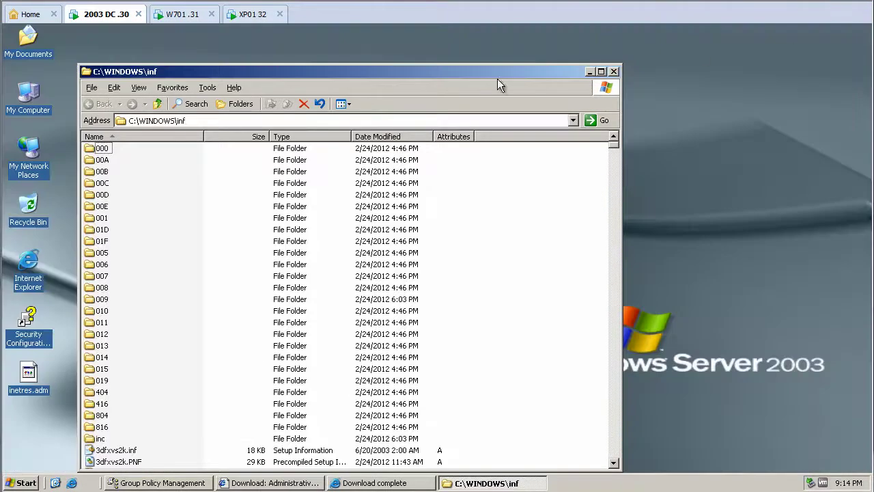
left_click_drag(399, 76, 486, 63)
- Rename the old inetres.adm to inetres.adm.orig, move in the downloaded copy, and close the folder
left_click_drag(28, 374, 324, 352)
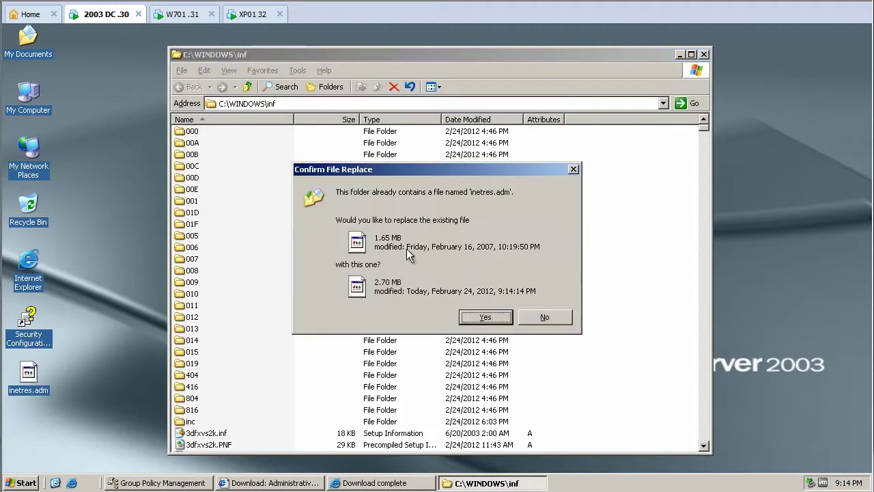
left_click(544, 317)
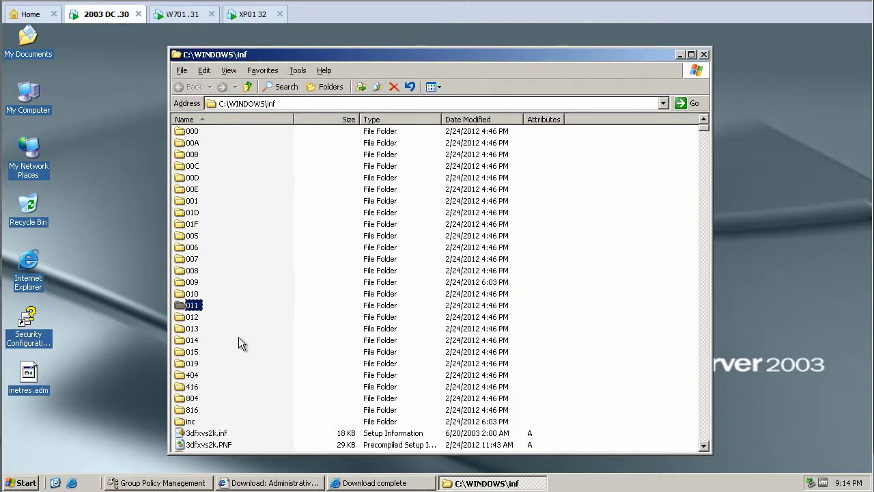
type("inetcorp")
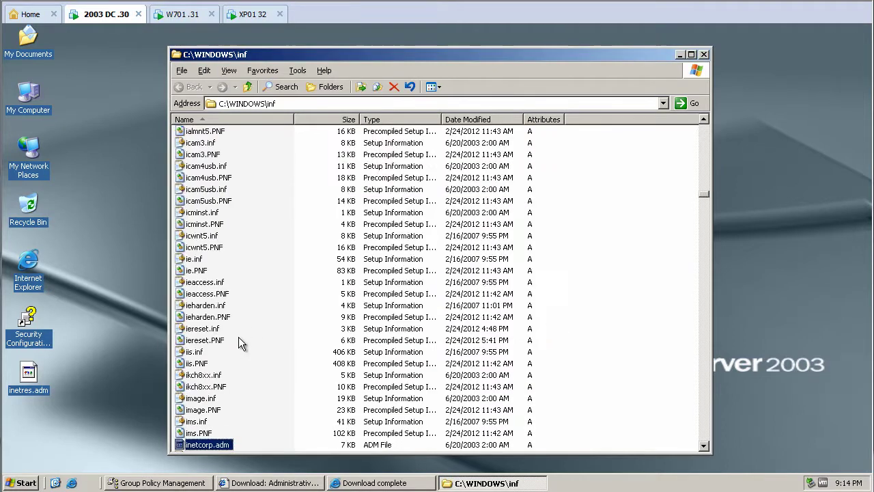
type("r")
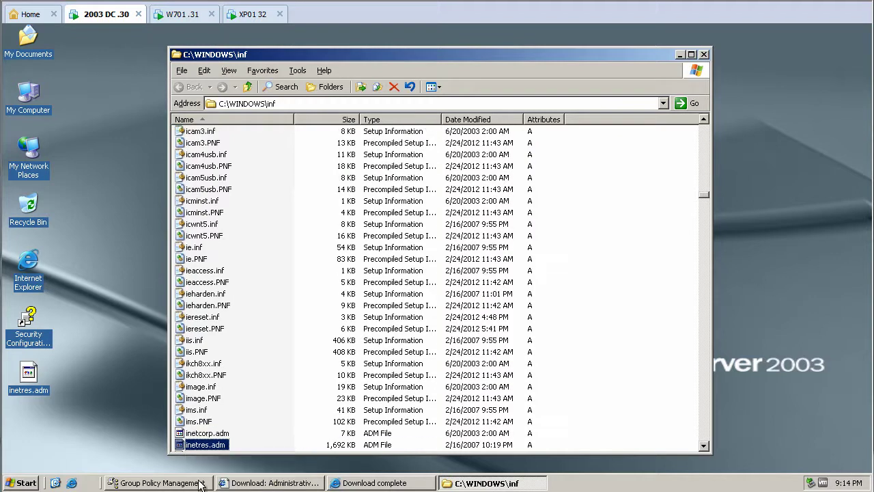
left_click(225, 448)
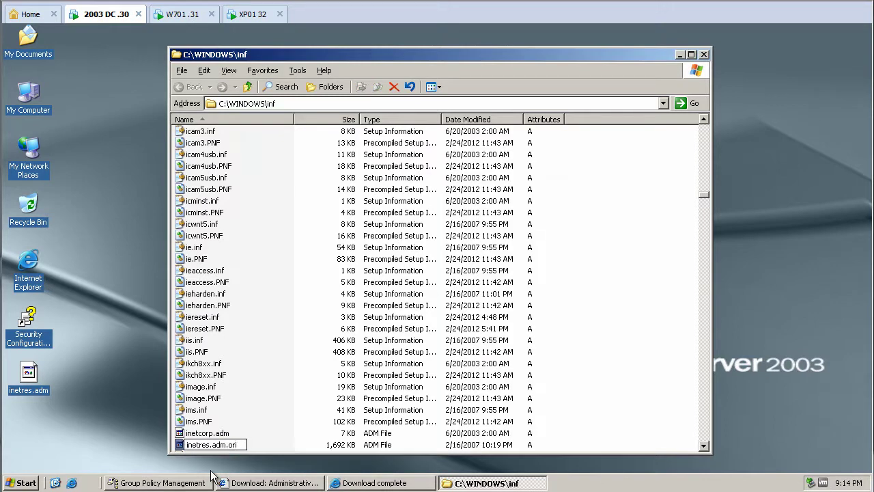
key("Return")
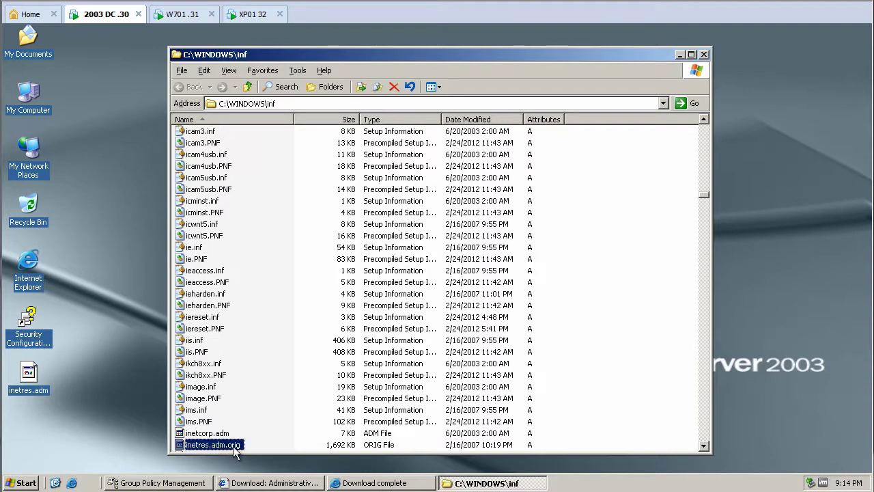
left_click_drag(28, 376, 278, 423)
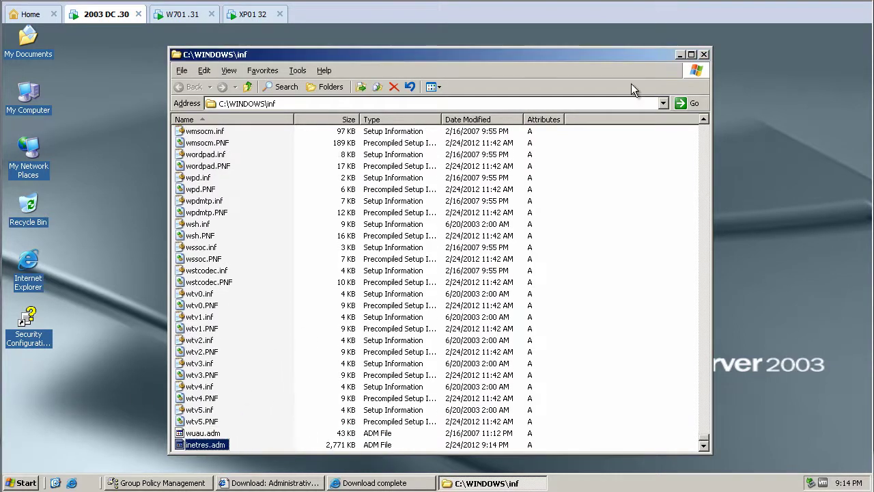
left_click(703, 54)
- Mark gpedit.msc in the Microsoft instructions and return to Group Policy Management
left_click(175, 483)
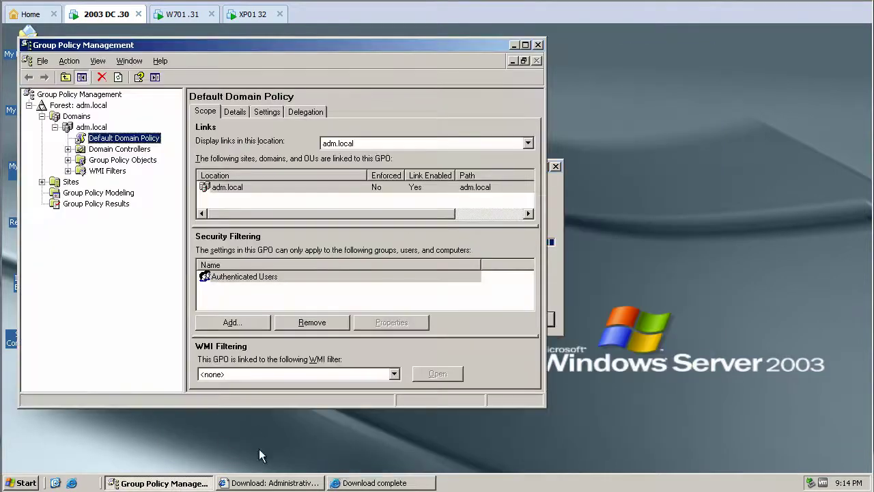
left_click(258, 483)
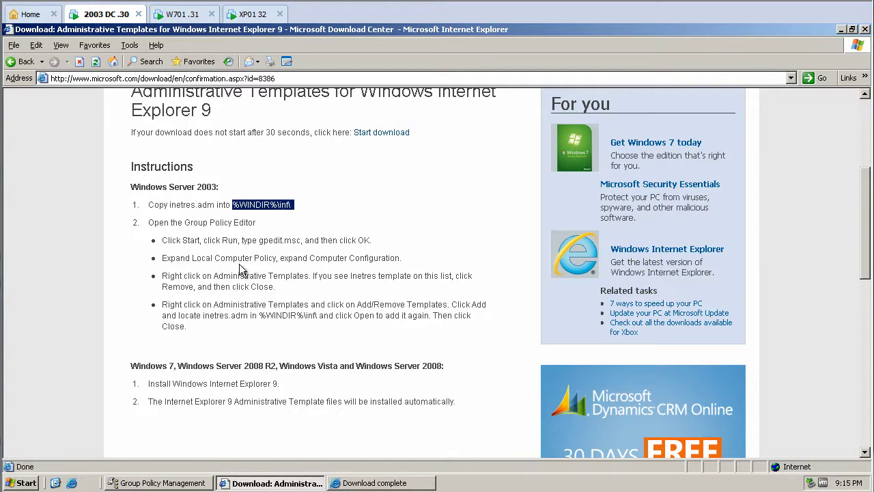
left_click_drag(259, 240, 302, 239)
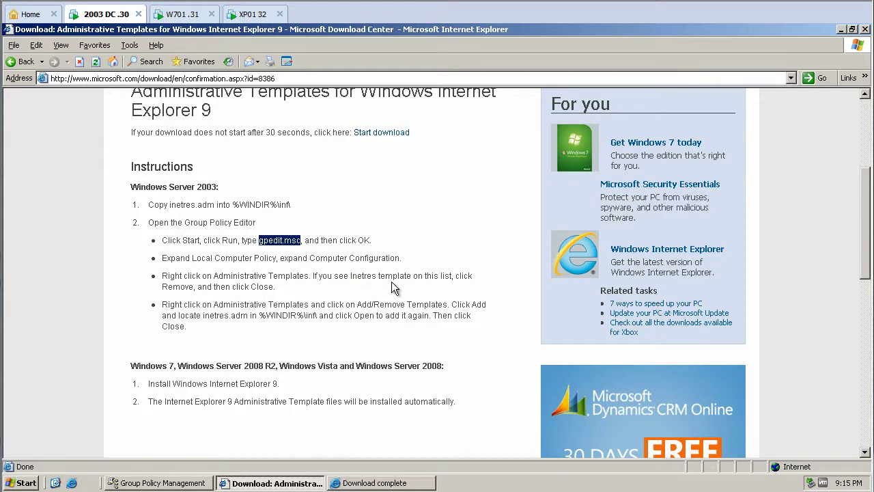
left_click(163, 482)
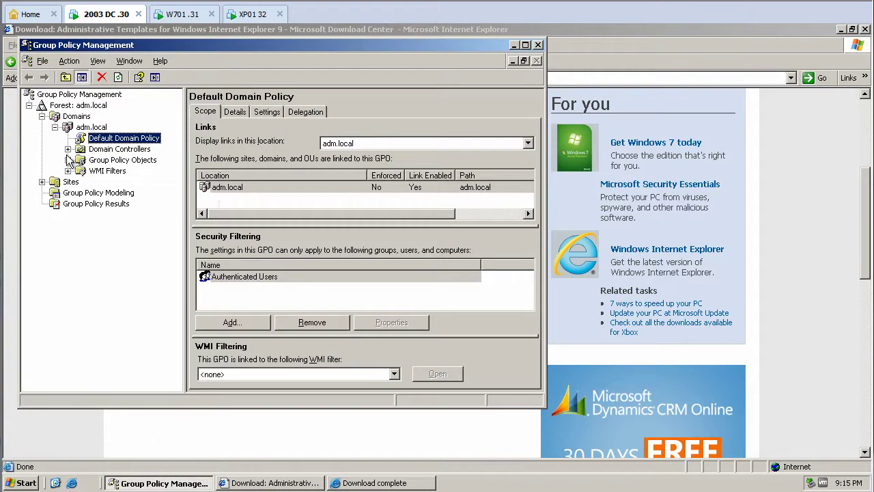
- Edit the Default Domain Policy and expand Computer Configuration's Administrative Templates
right_click(103, 142)
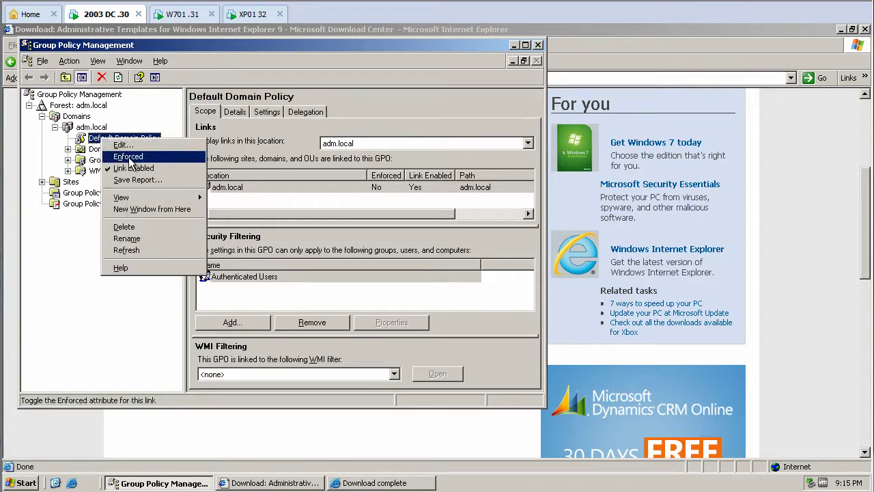
left_click(122, 146)
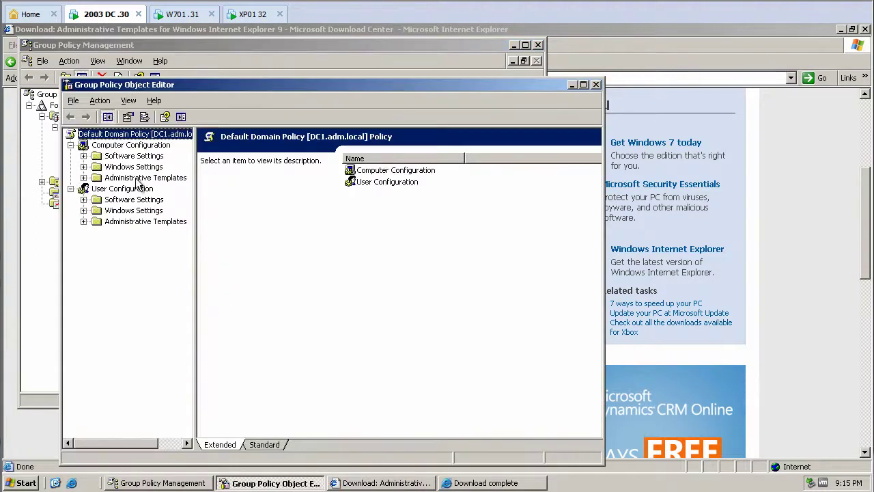
double_click(143, 178)
left_click_drag(140, 86, 225, 81)
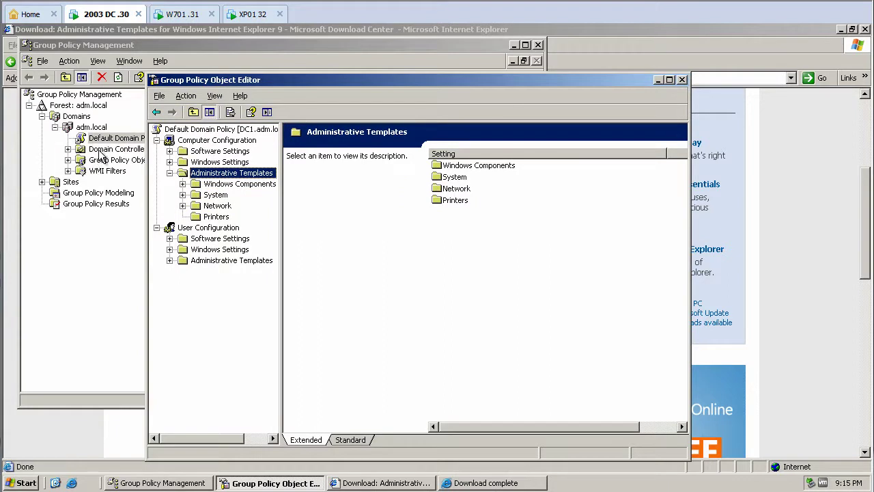
- Remove the inetres template through Add/Remove Templates
right_click(206, 175)
left_click(222, 179)
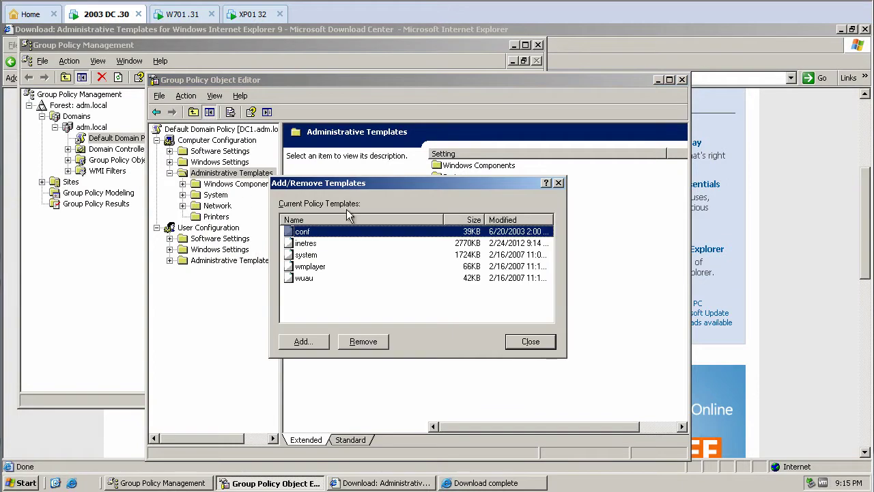
left_click(312, 244)
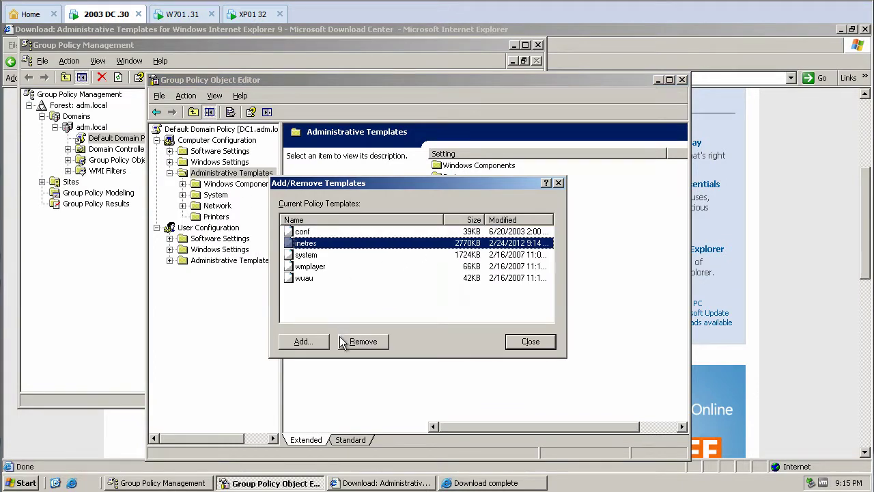
left_click(362, 341)
left_click(532, 342)
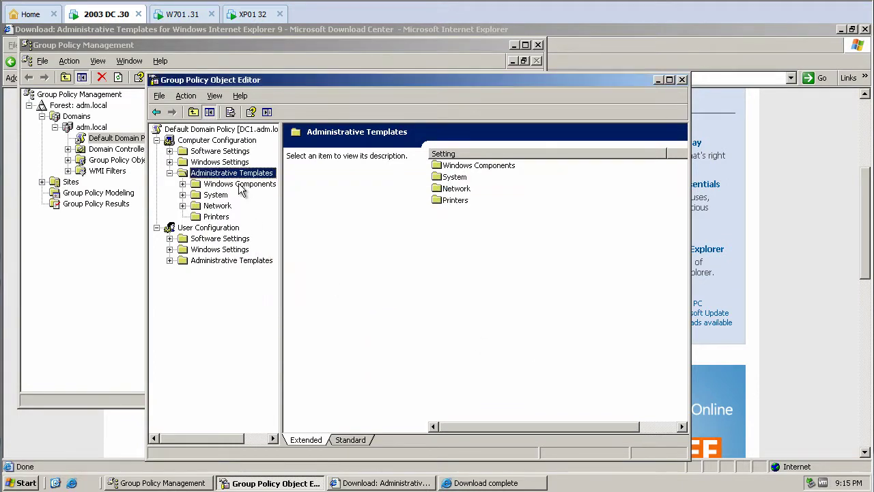
- Add inetres.adm back to the Administrative Templates
right_click(241, 176)
left_click(254, 186)
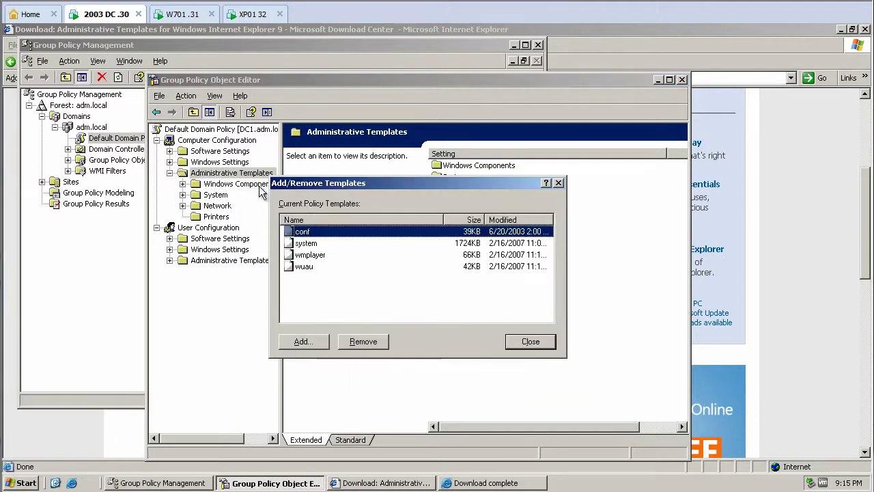
left_click(314, 342)
left_click(441, 399)
left_click(620, 436)
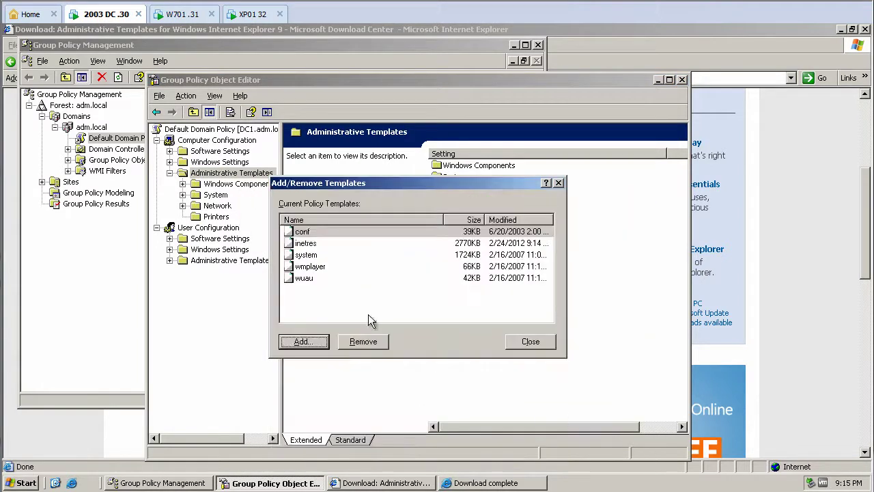
left_click(529, 342)
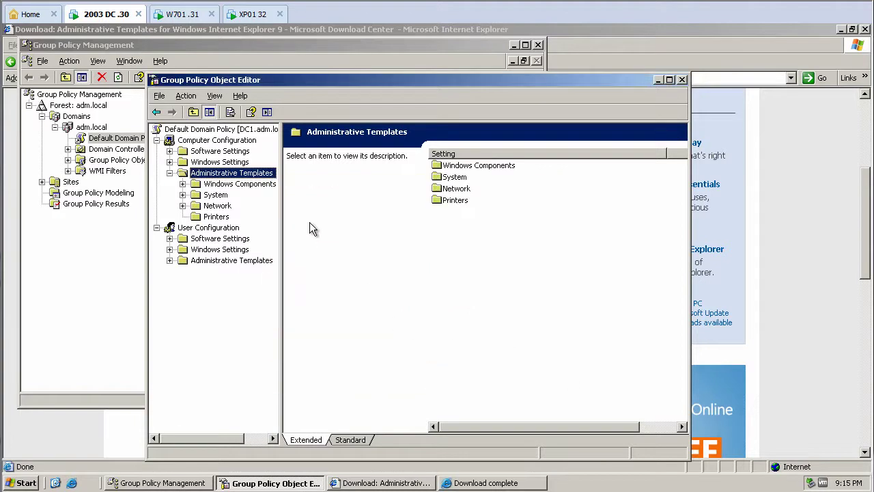
- Under Windows Components > Internet Explorer, enable Prevent performance of First Run Customize settings with Go directly to home page
left_click(182, 184)
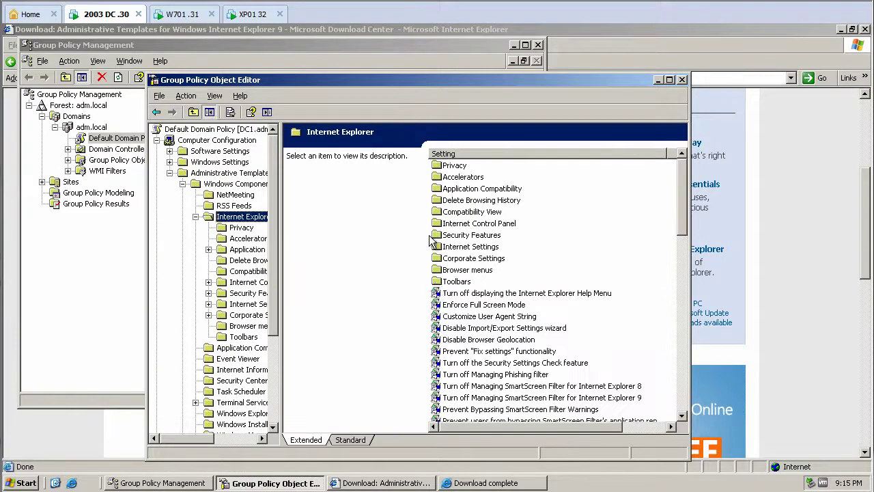
left_click(483, 305)
key("Down")
key("Down")
key("Down")
key("Down")
key("Down")
key("Down")
key("Down")
key("Down")
key("Down")
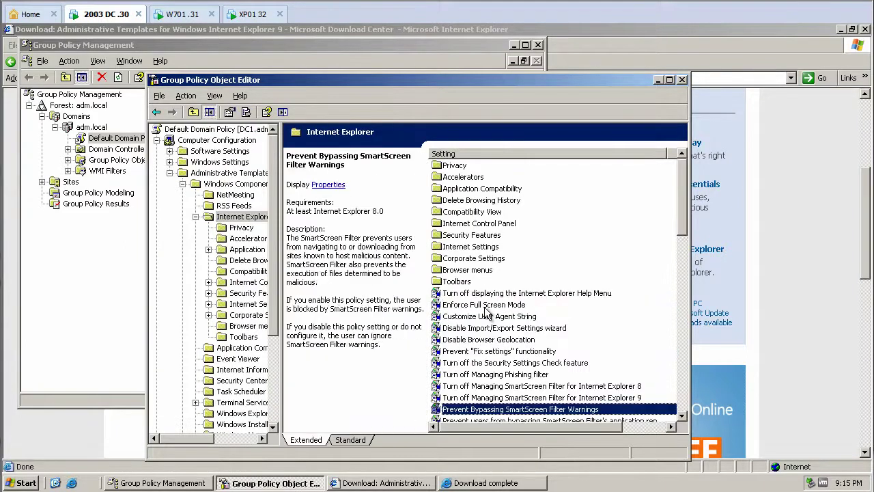
key("Down")
key("Down")
key("Down")
key("Down")
key("Down")
key("Down")
key("Down")
key("Down")
key("Down")
key("Down")
key("Down")
key("Down")
key("Down")
key("Down")
key("Down")
key("Down")
key("Down")
key("Down")
key("Down")
key("Down")
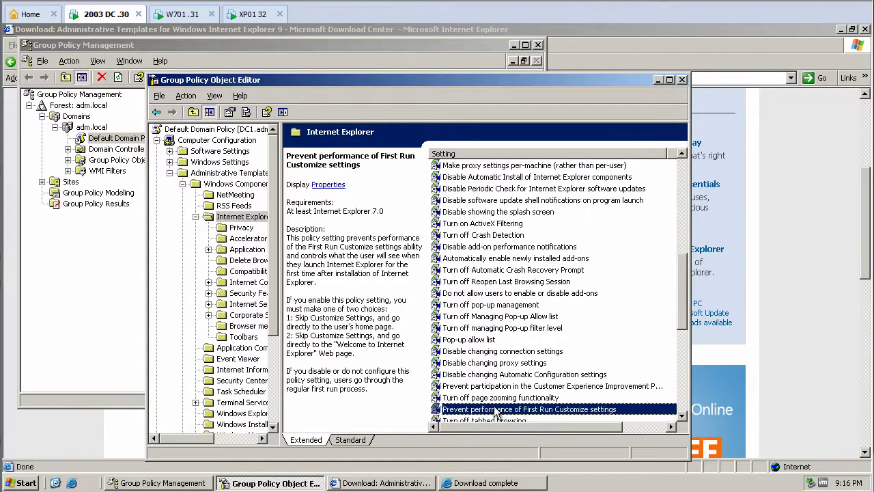
double_click(495, 410)
left_click(324, 207)
left_click(374, 239)
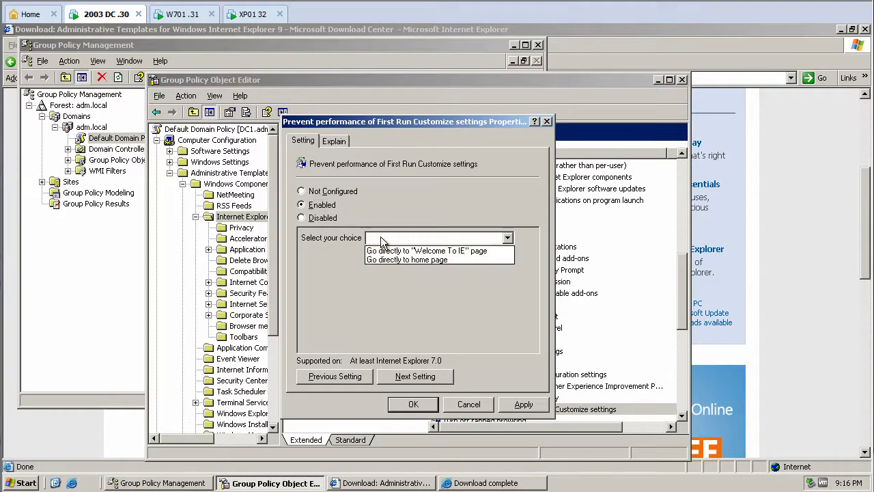
left_click(394, 258)
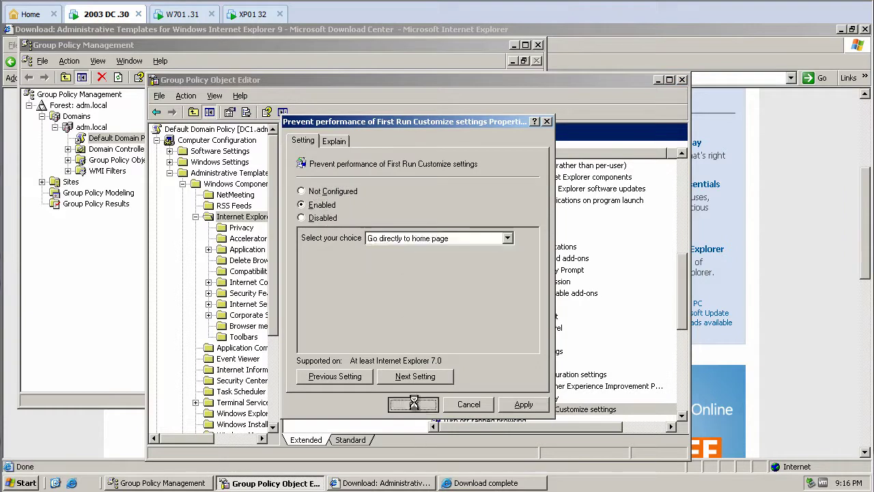
left_click(413, 403)
- Close the policy editor, Group Policy Management, and the Microsoft download page on the server
left_click(682, 81)
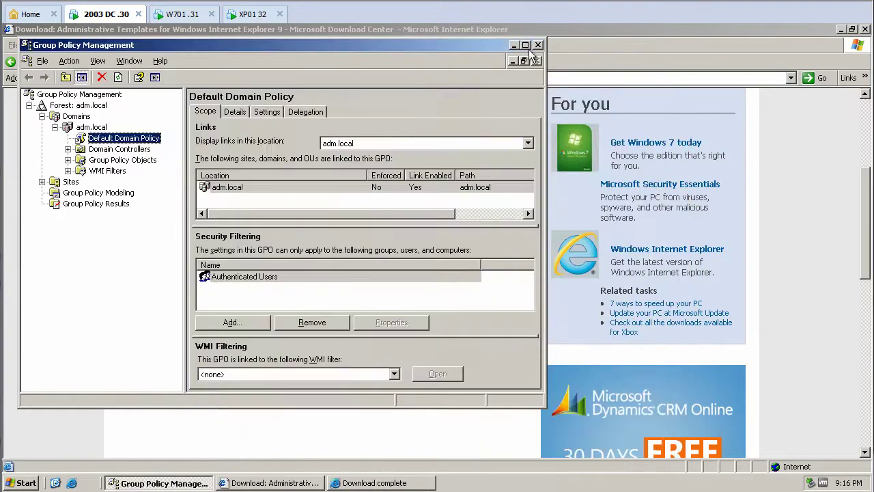
left_click(538, 45)
left_click(865, 29)
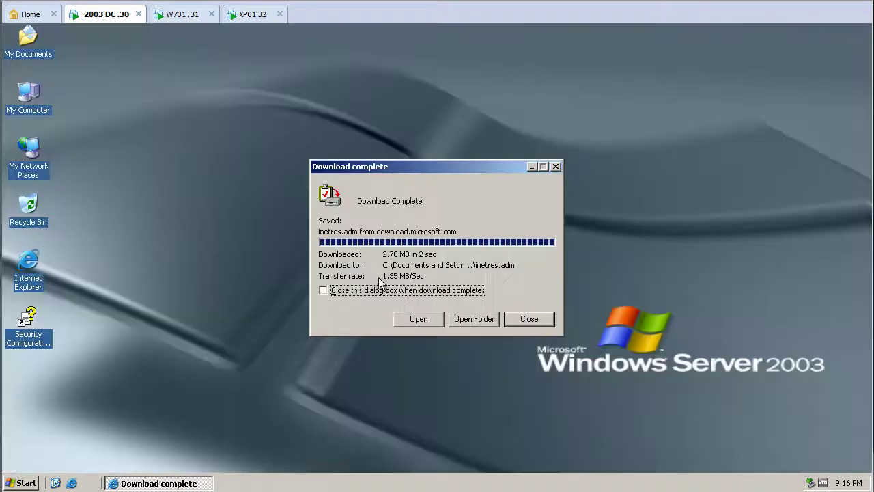
left_click(508, 319)
- On the Windows 7 client, open a command prompt and run gpupdate /force
left_click(182, 13)
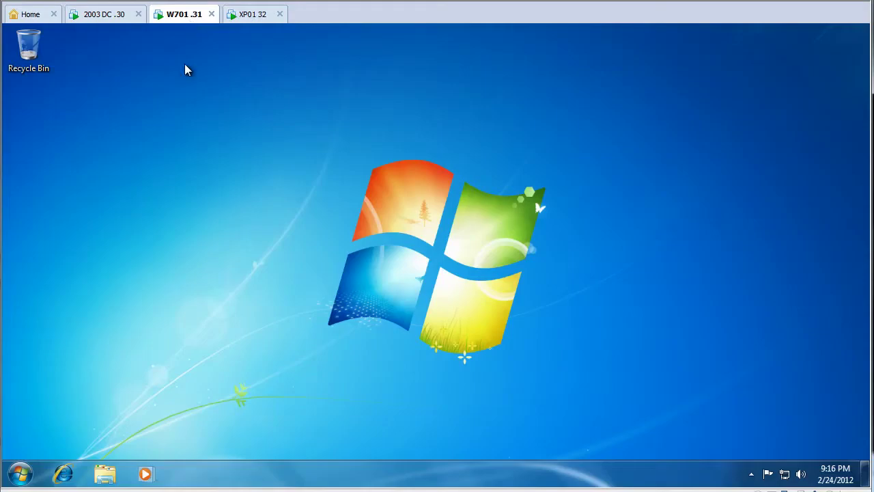
left_click(26, 471)
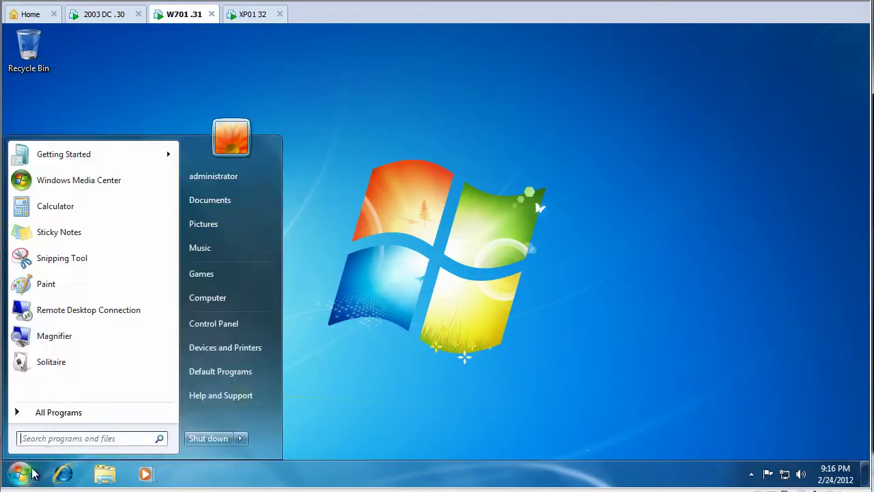
left_click(81, 436)
type("cmd")
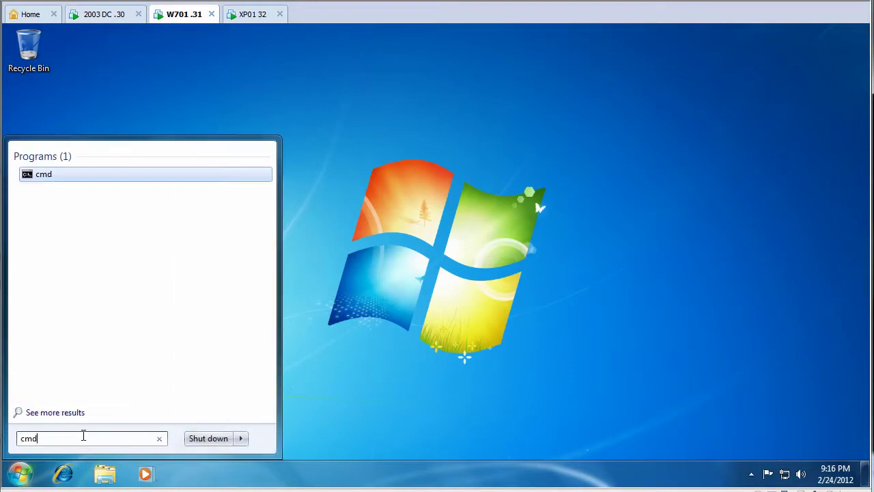
key("Return")
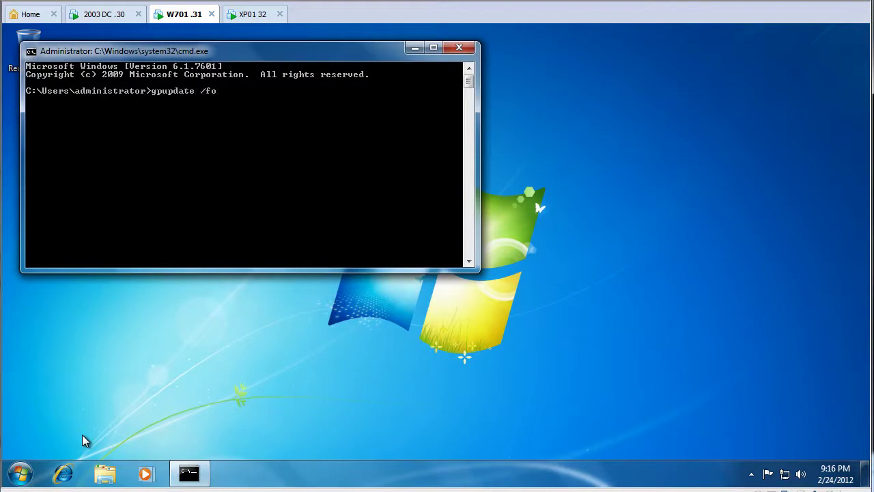
type("gpupdate /force")
key("Return")
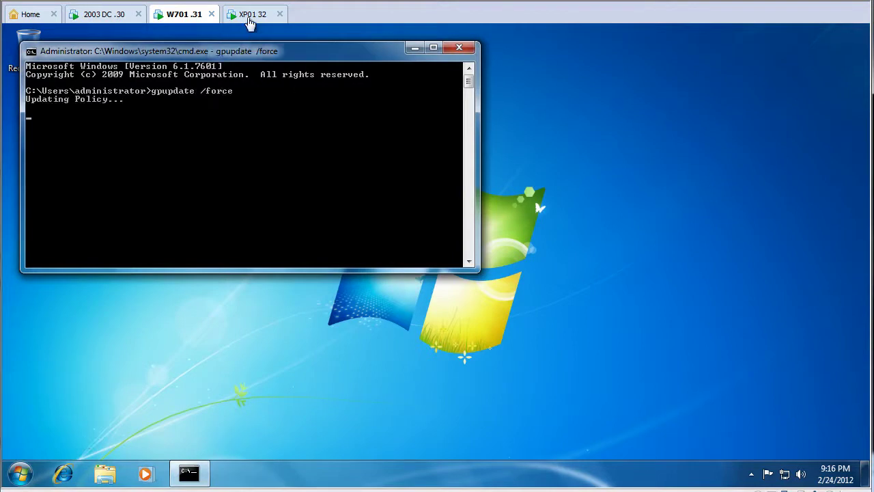
- On the XP client, open a command prompt and run gpupdate /force
left_click(253, 14)
key("super")
left_click(165, 420)
type("cmd")
key("Return")
type("gup")
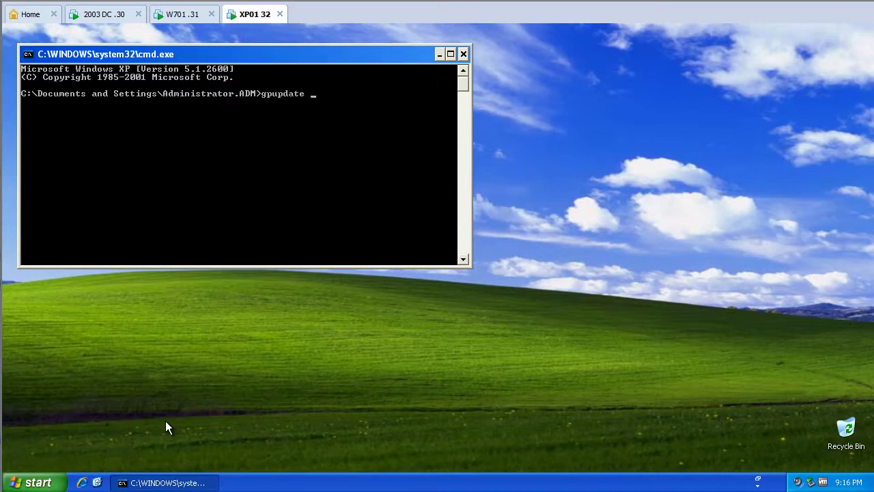
type("pdate /force")
key("Return")
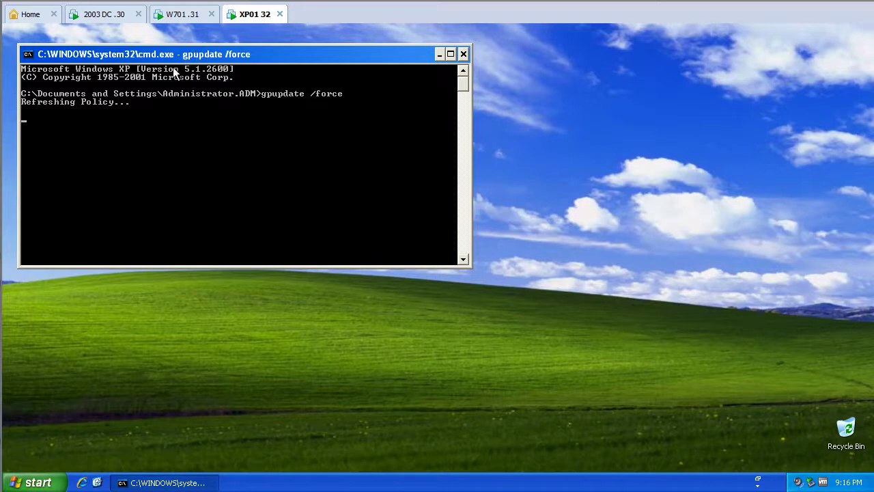
- Open Internet Explorer maximized on the XP and Windows 7 clients to check the home page
left_click(42, 482)
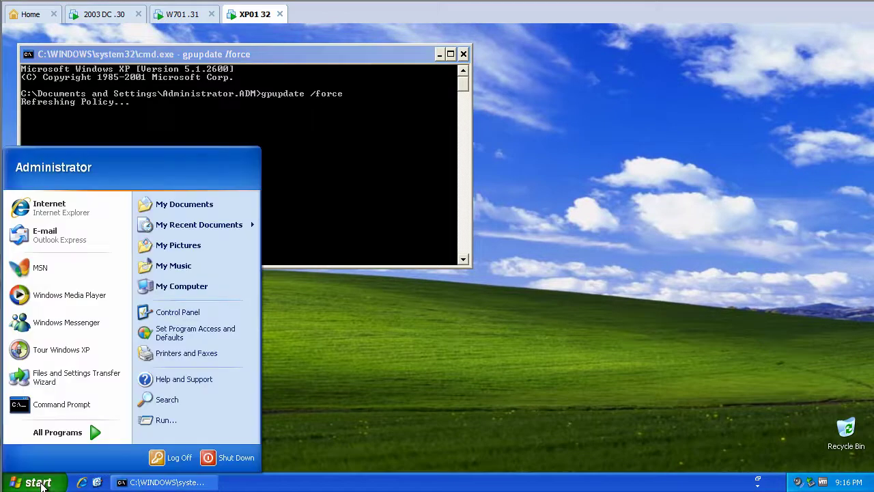
left_click(103, 213)
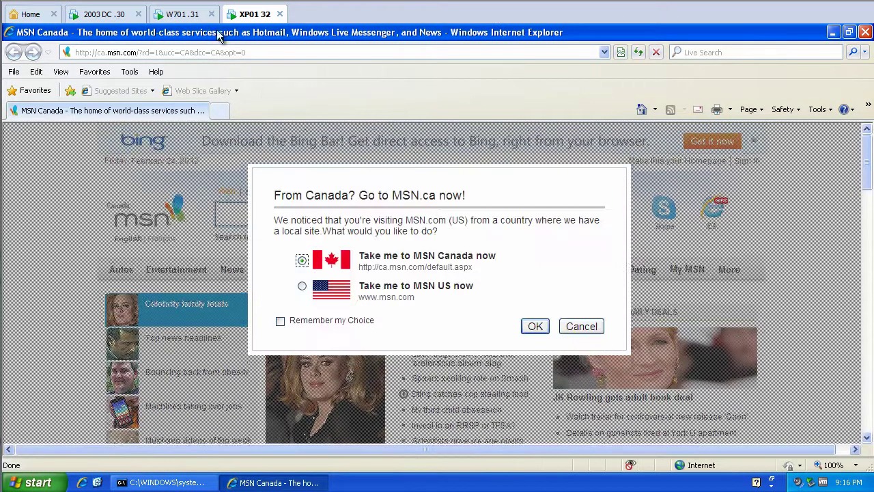
left_click(182, 14)
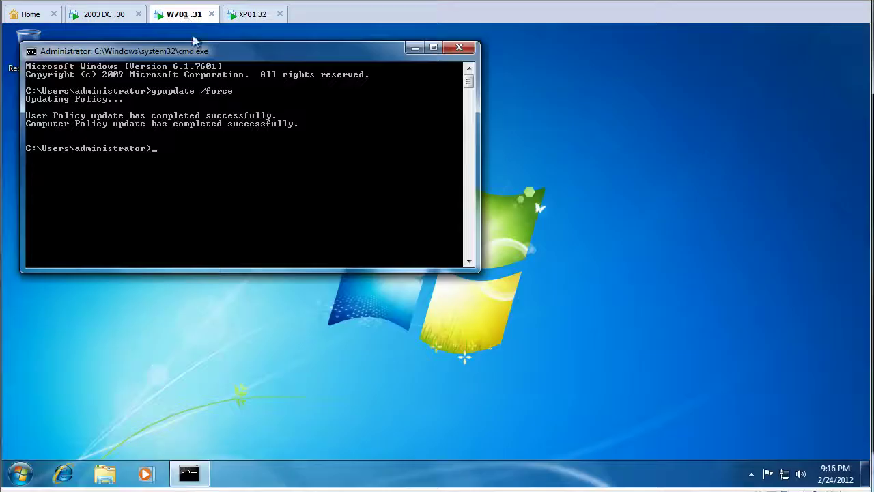
left_click(63, 473)
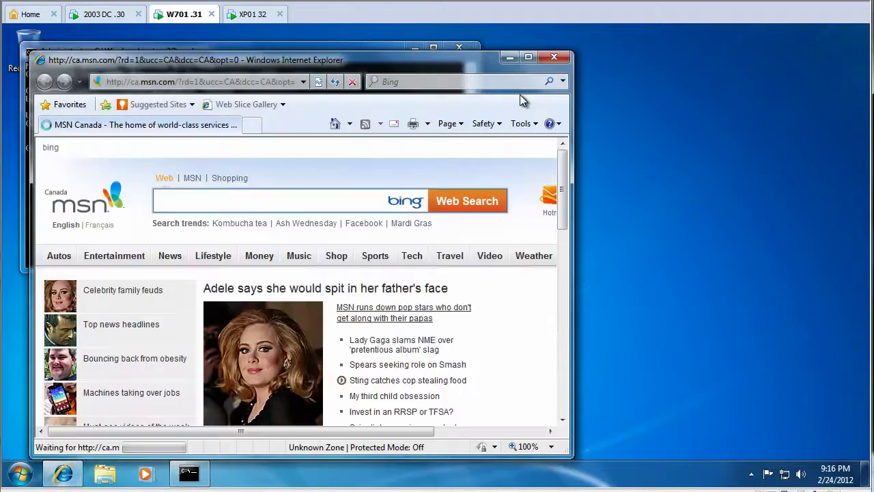
double_click(526, 64)
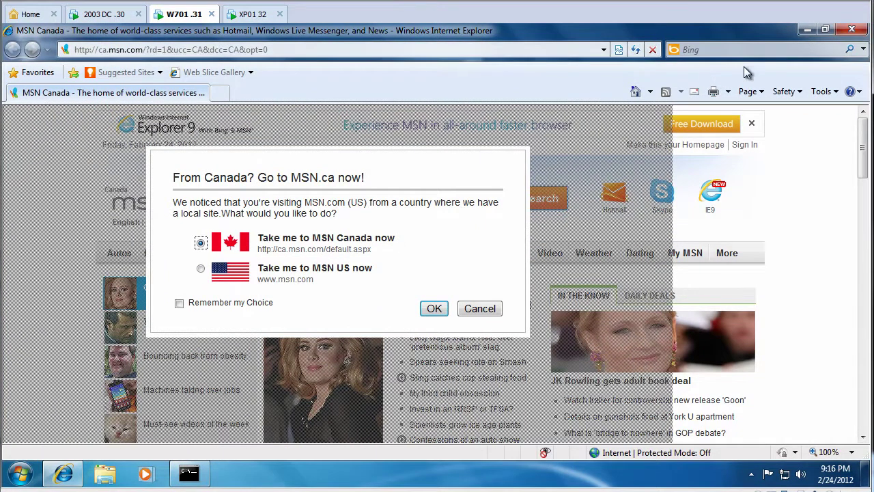
- Close Internet Explorer on both the XP and Windows 7 clients
left_click(254, 15)
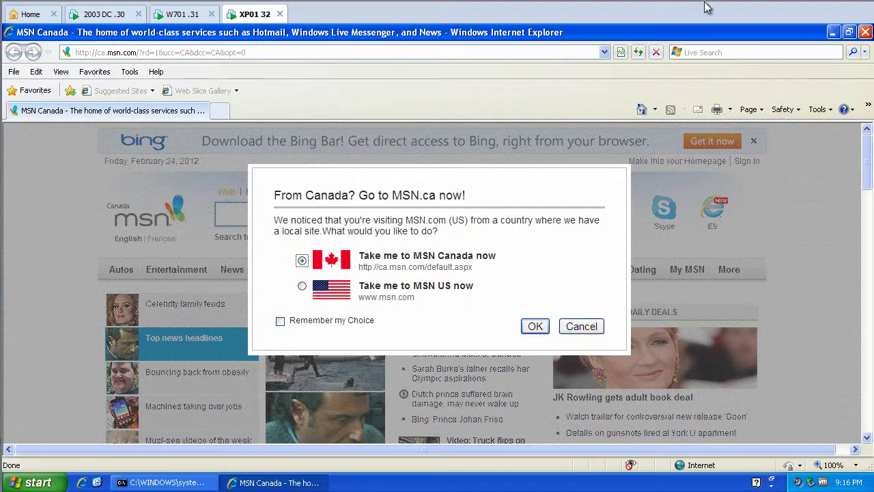
left_click(864, 32)
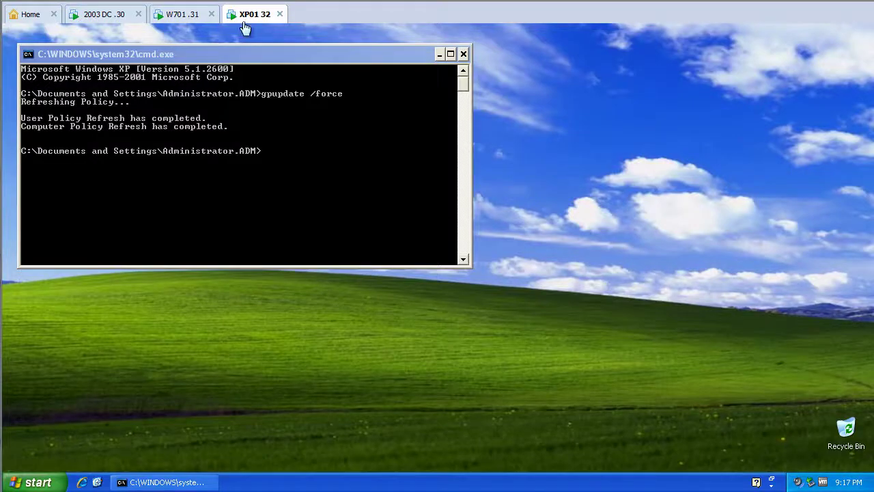
left_click(192, 24)
left_click(238, 21)
left_click(192, 24)
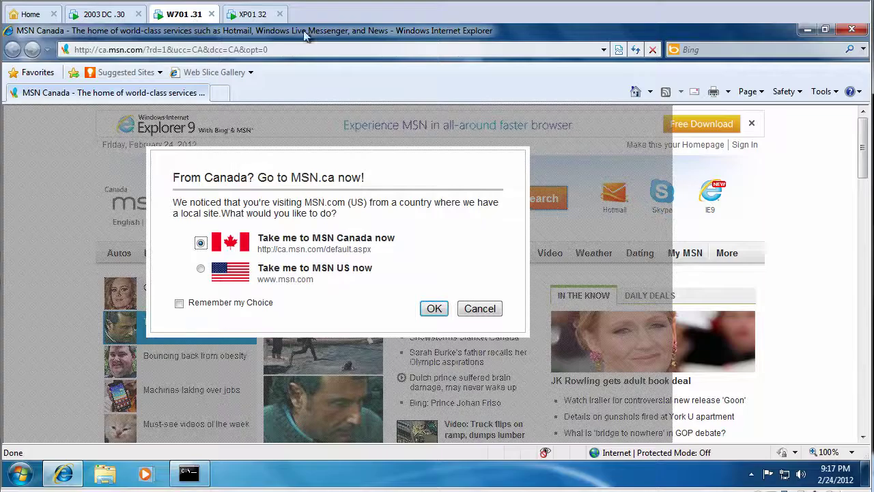
left_click(852, 30)
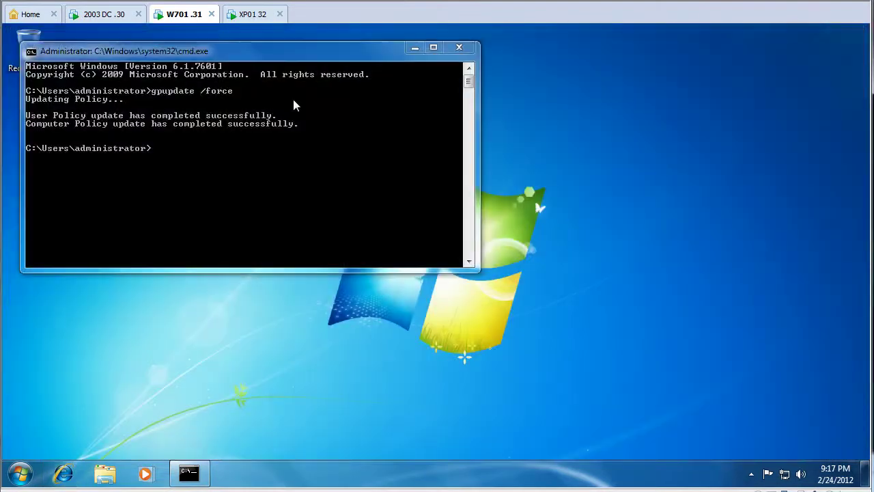
- On the domain controller, open Active Directory Users and Computers at adm.local's Users container
left_click(232, 19)
left_click(114, 21)
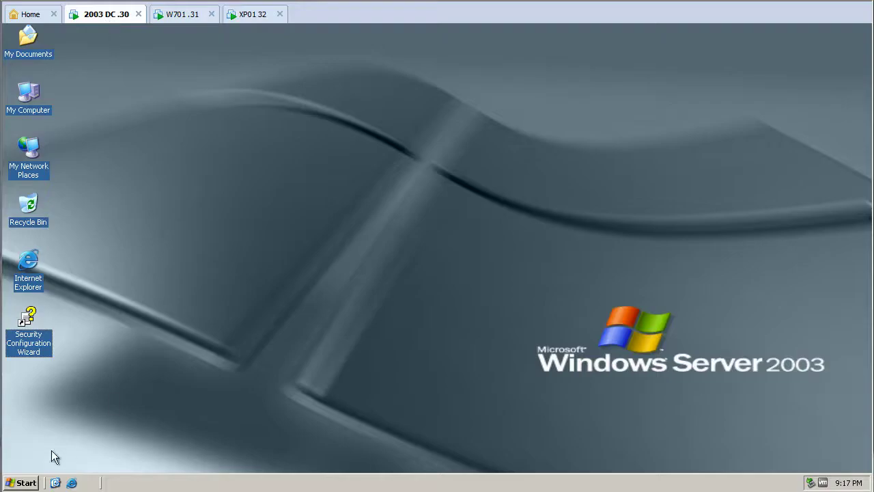
left_click(26, 483)
mouse_move(217, 231)
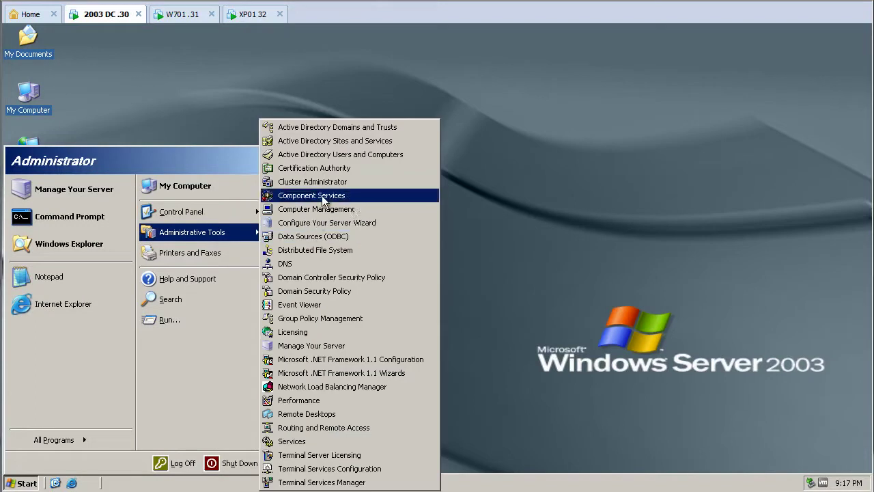
left_click(334, 155)
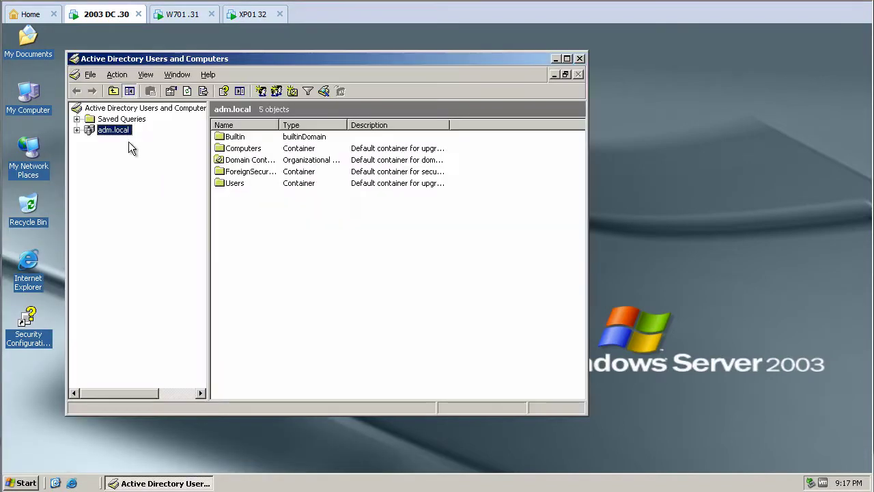
double_click(239, 184)
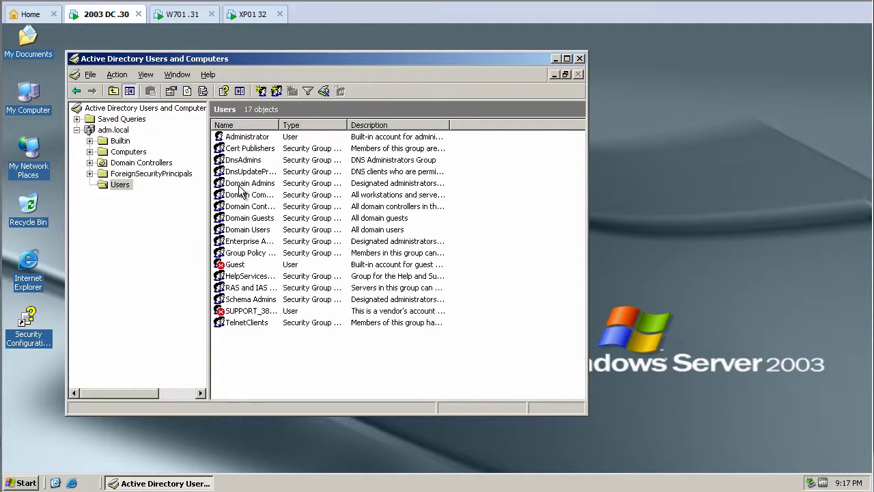
- Create a new user 'test' in Users with a password that never expires
right_click(251, 349)
mouse_move(295, 225)
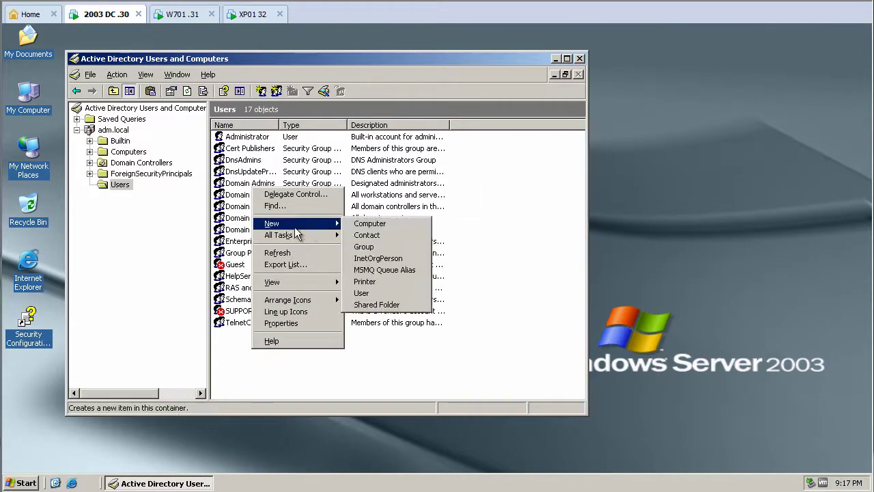
left_click(388, 289)
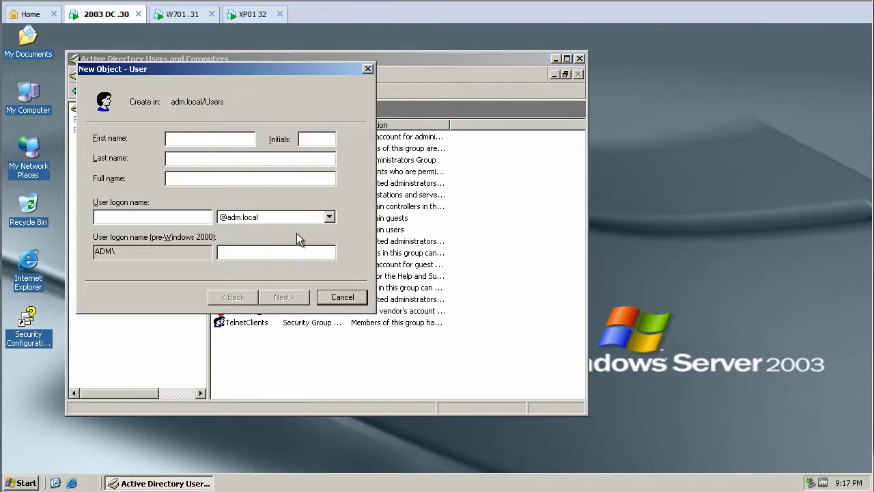
type("testtes")
left_click(284, 297)
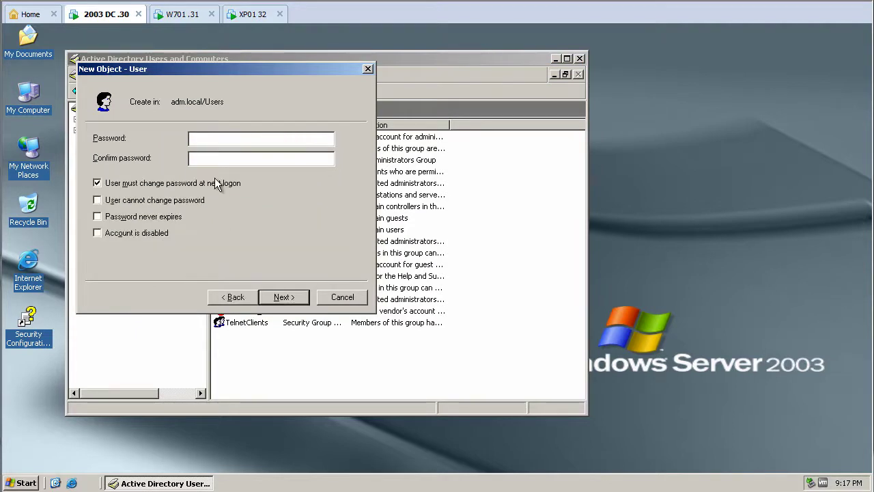
type("P@ss")
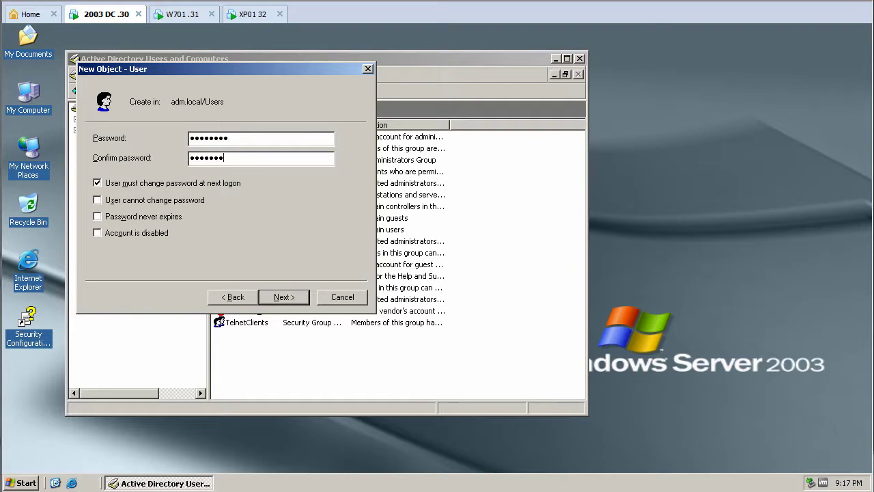
type("d")
left_click(143, 216)
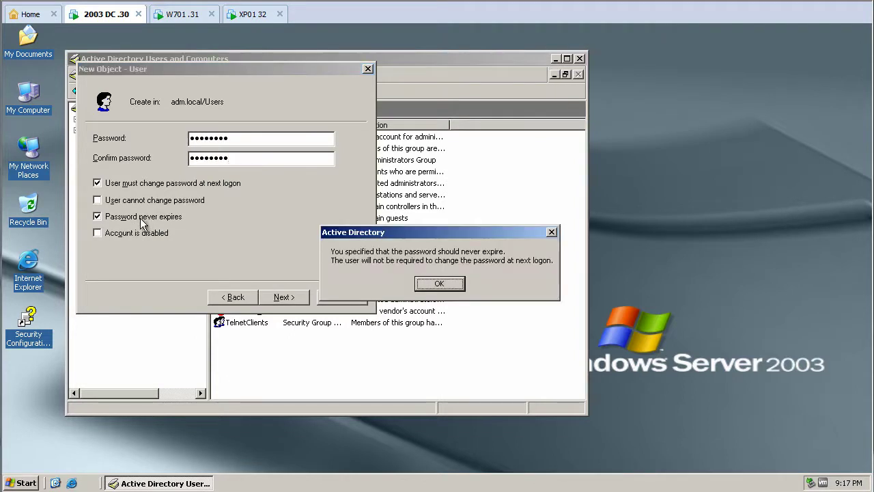
left_click(439, 284)
left_click(291, 299)
left_click(293, 298)
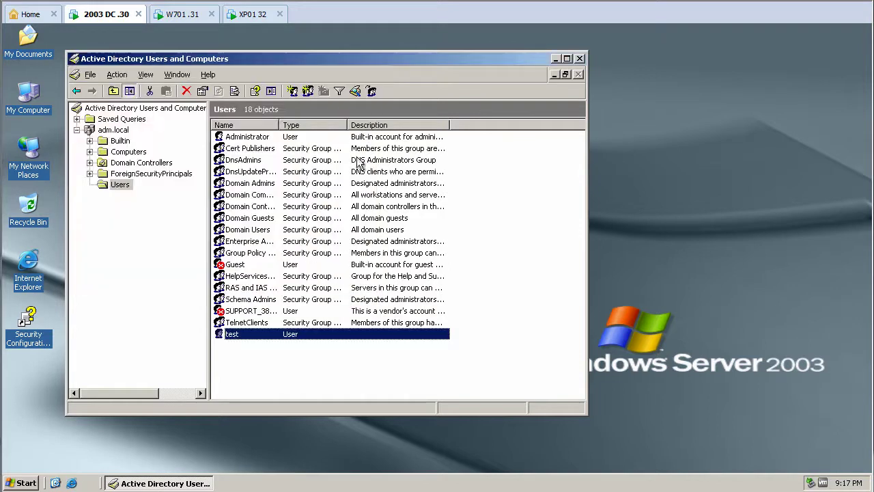
- Log off the XP client
left_click(243, 14)
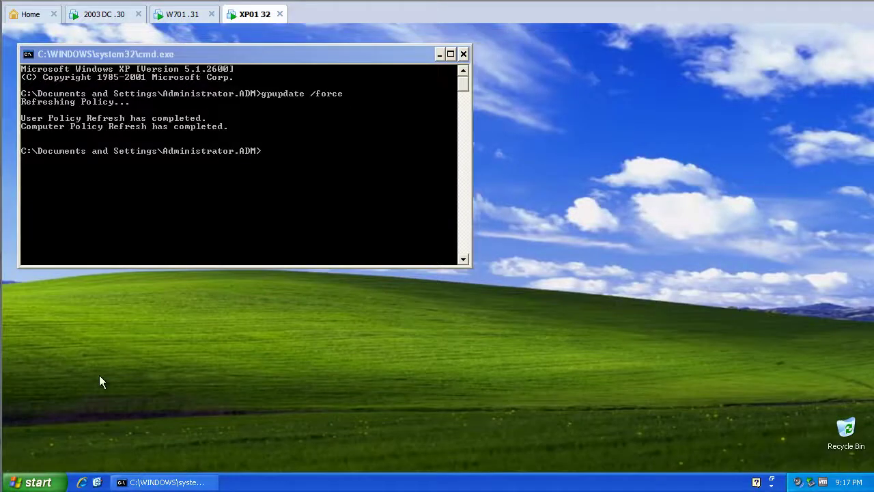
left_click(34, 470)
left_click(168, 453)
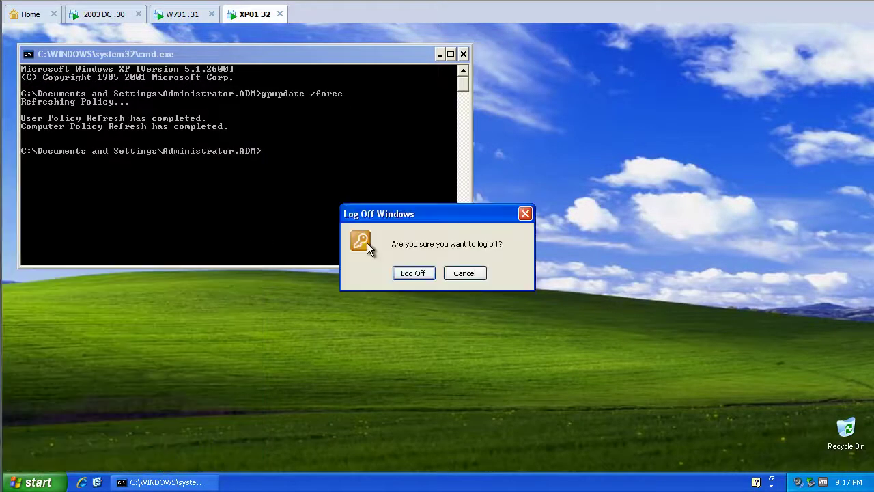
left_click(402, 273)
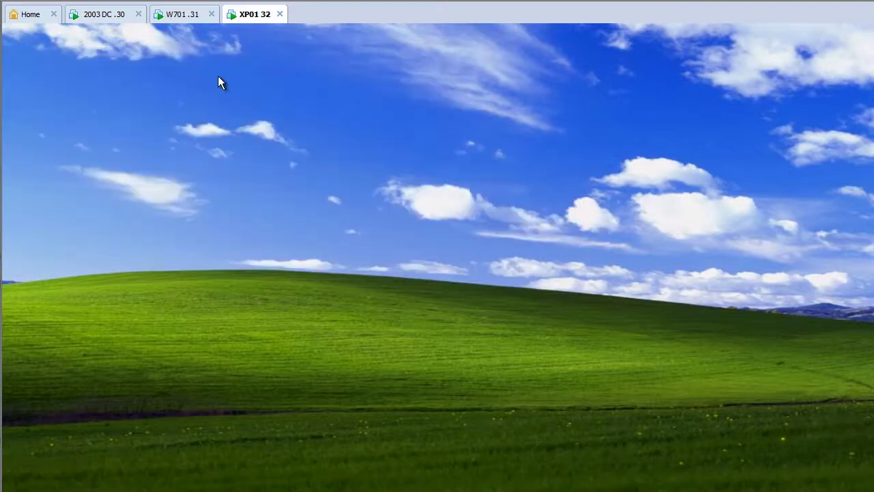
- On Windows 7, close the command console, launch Internet Explorer and go to google.ca
left_click(195, 19)
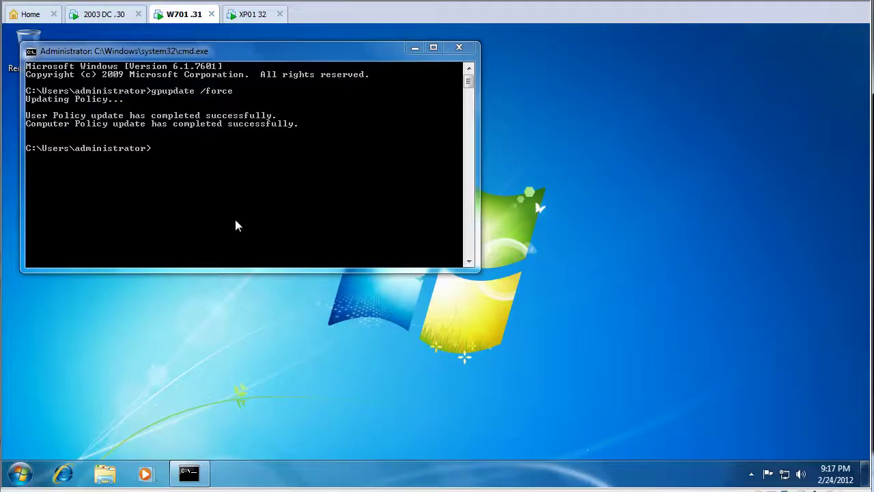
left_click(454, 49)
left_click(19, 473)
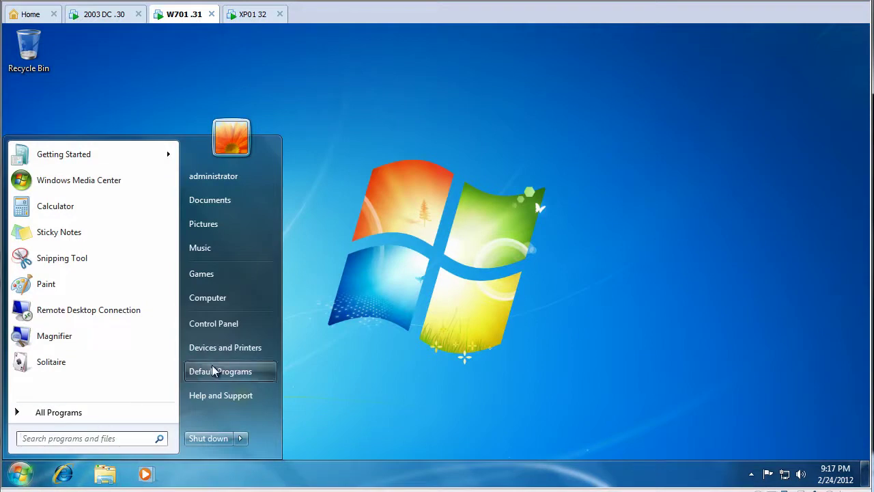
left_click(69, 471)
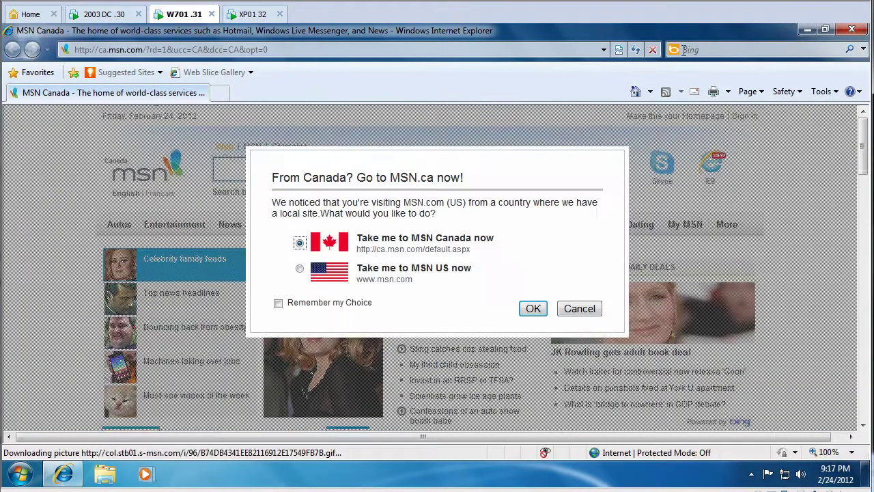
left_click(579, 308)
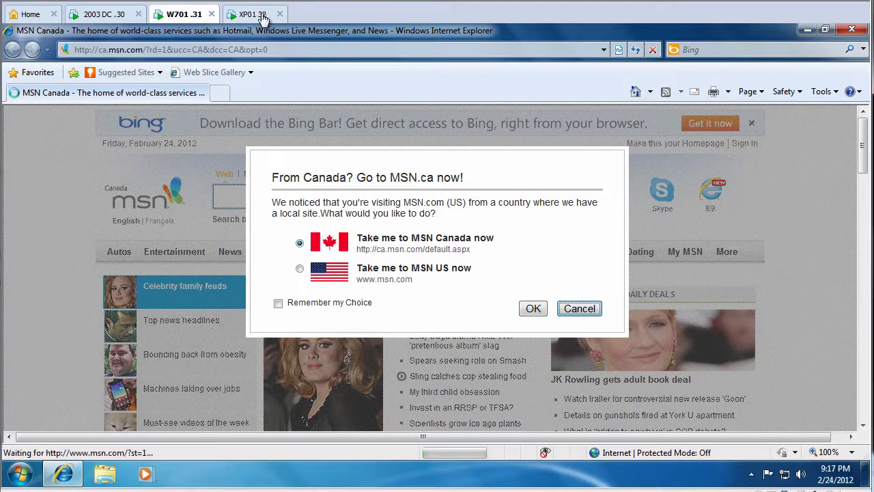
left_click(266, 49)
type("google.")
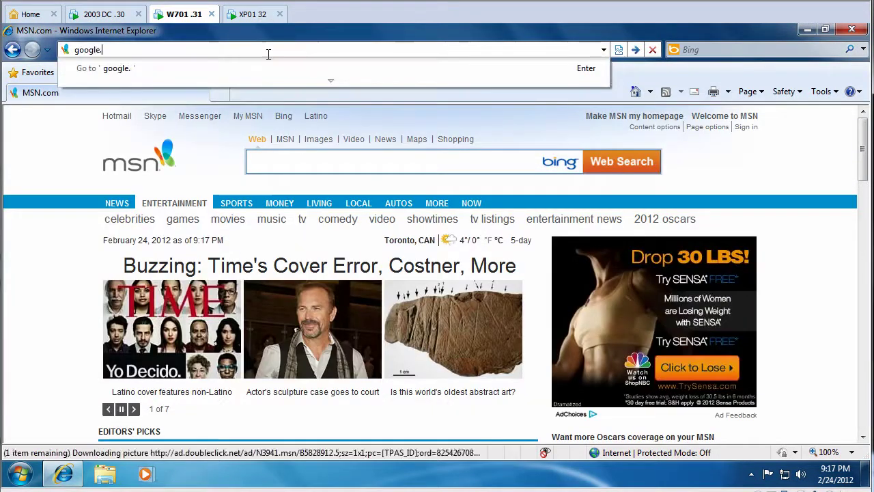
type("ca")
key("Return")
- Search 'server 2003 admin tools windows 7' and open the Remote Server Administration Tools download page
type("ser")
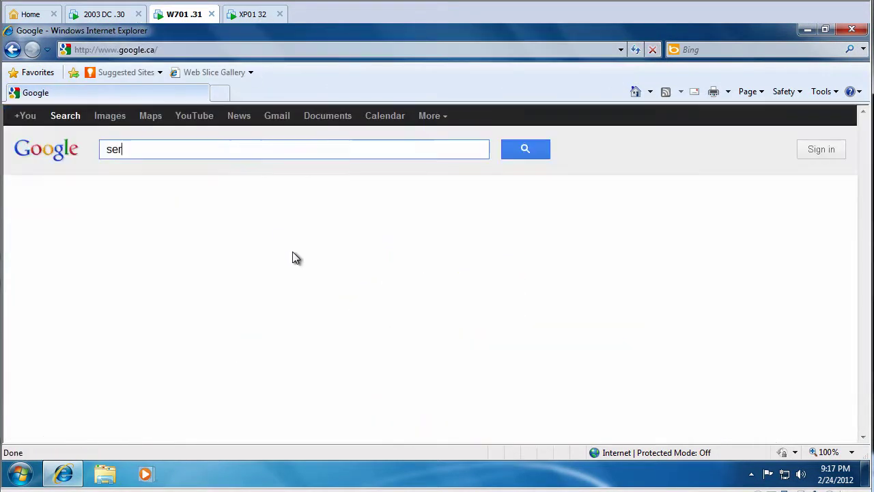
type("ver 2003 admi")
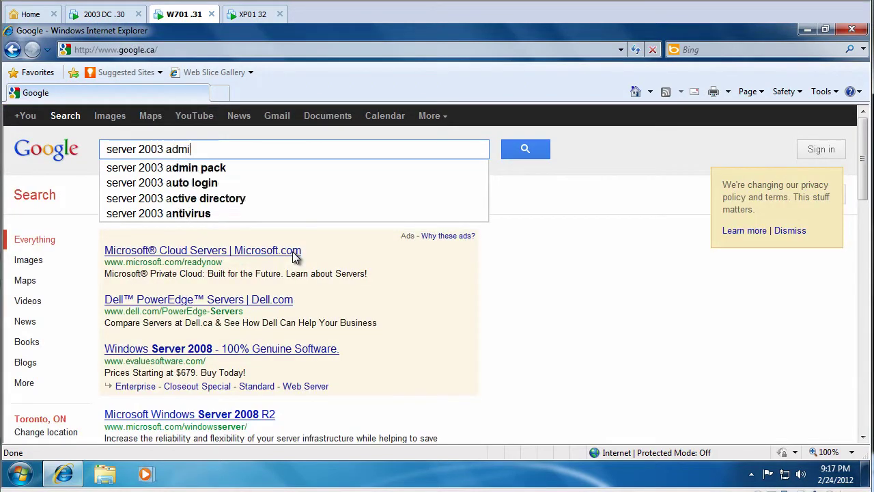
type("n tools")
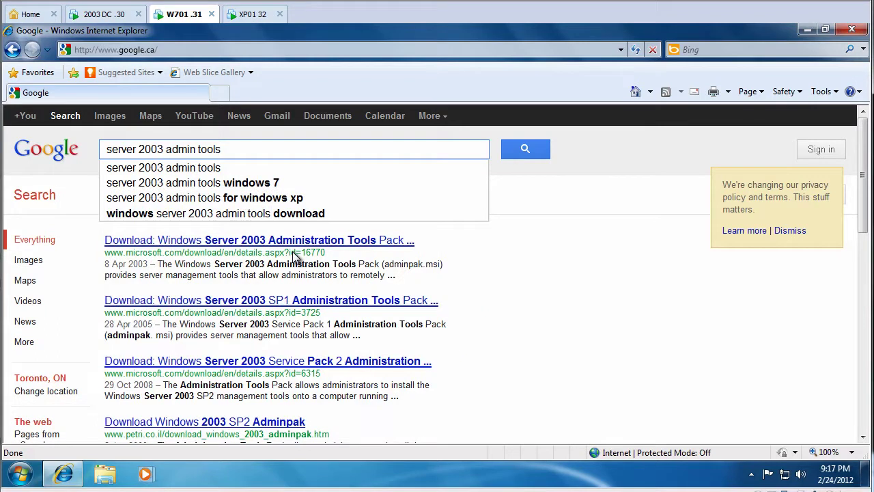
key("Down")
key("Down")
key("Return")
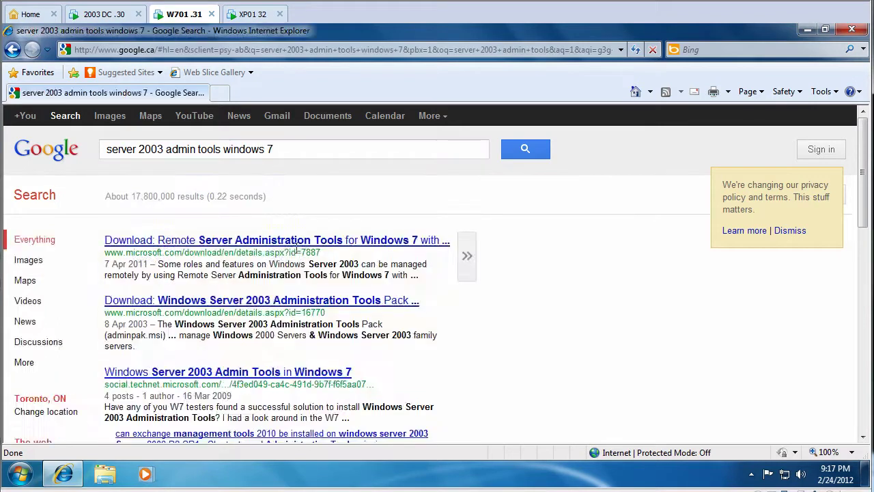
left_click(294, 243)
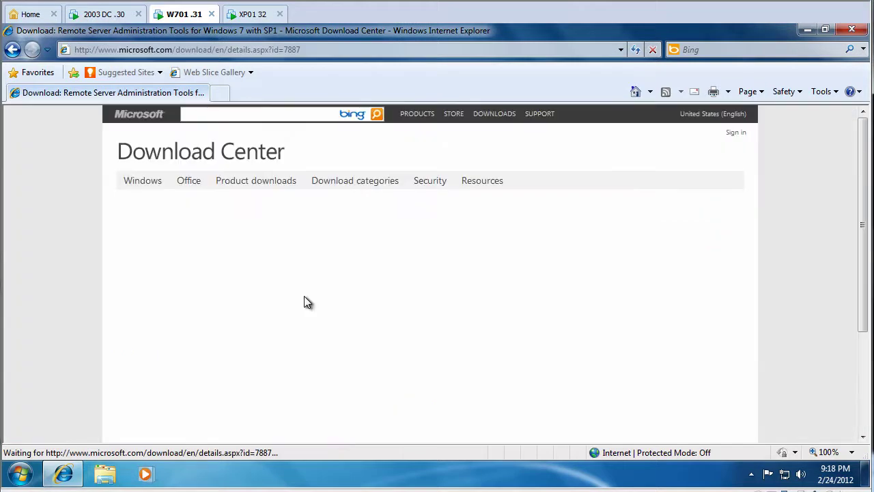
scroll(304, 290, "down", 3)
scroll(304, 284, "down", 1)
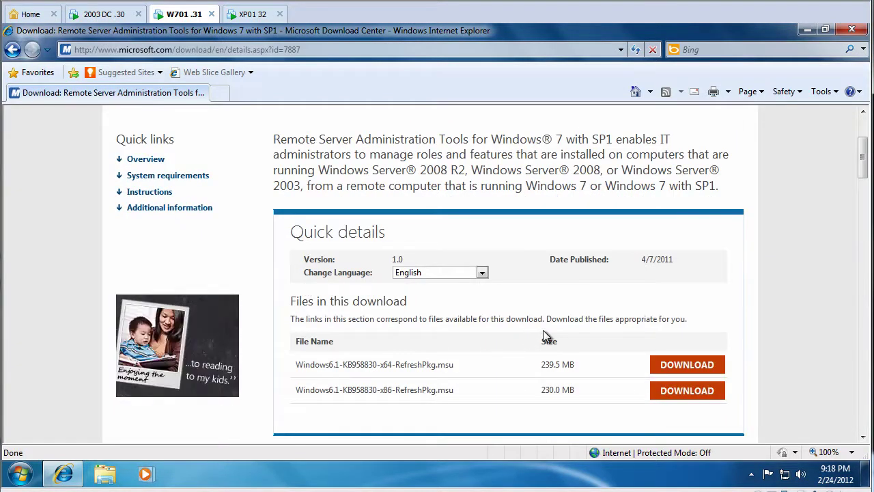
scroll(542, 330, "up", 3)
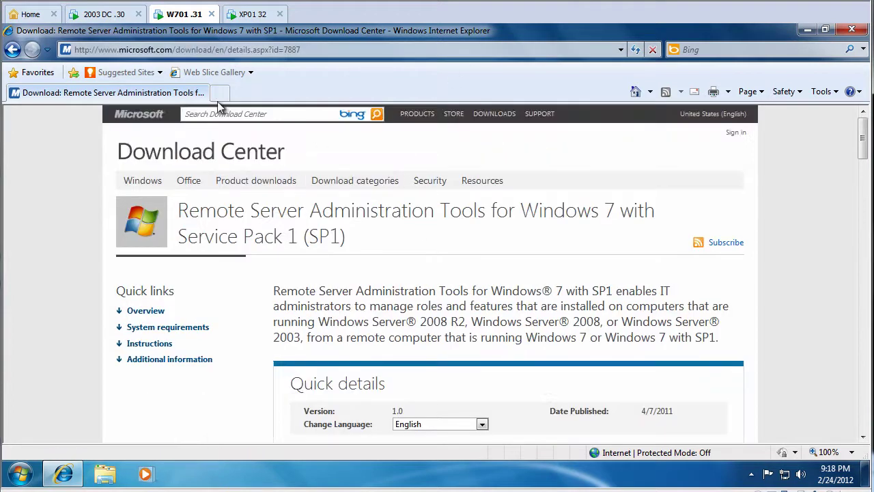
- Log on to the XP client as domain user 'test' with its password and launch Internet Explorer
left_click(249, 14)
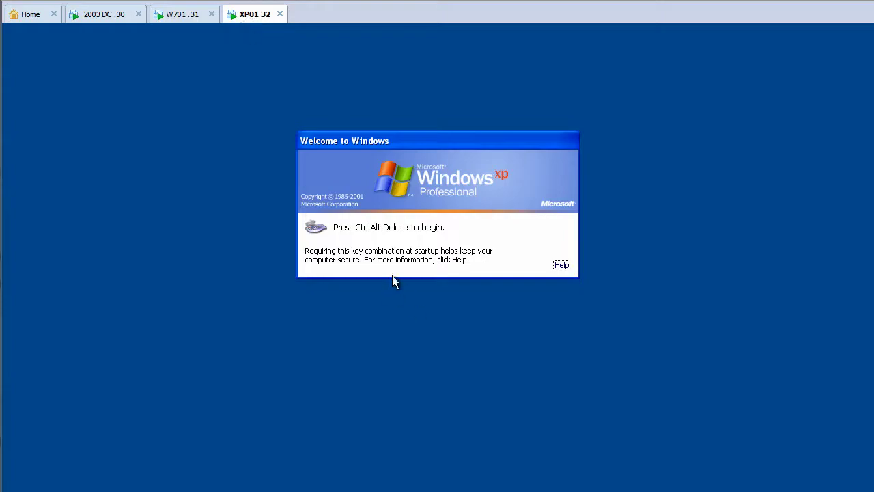
key("ctrl+alt+Insert")
double_click(409, 232)
type("test")
key("Tab")
type("test")
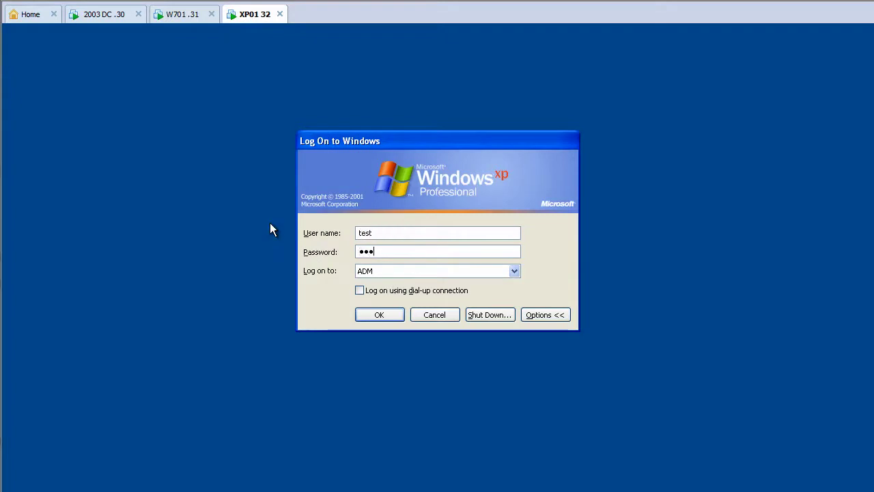
type("1234")
key("Return")
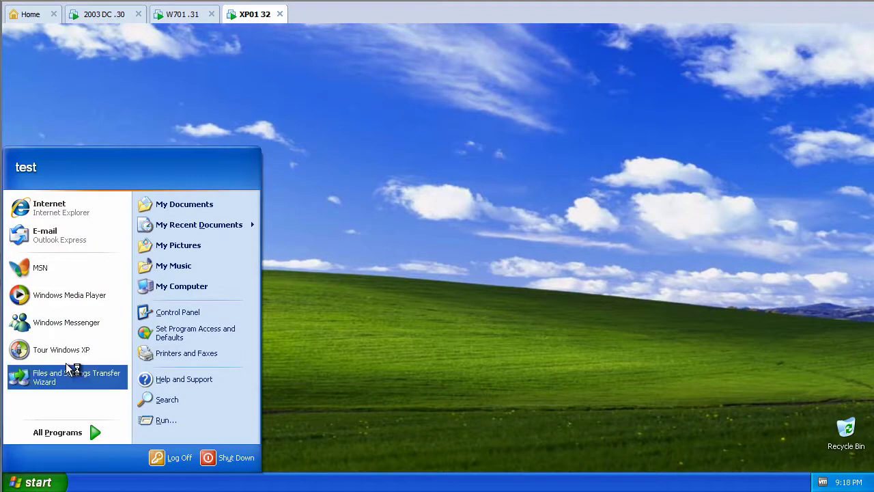
left_click(88, 208)
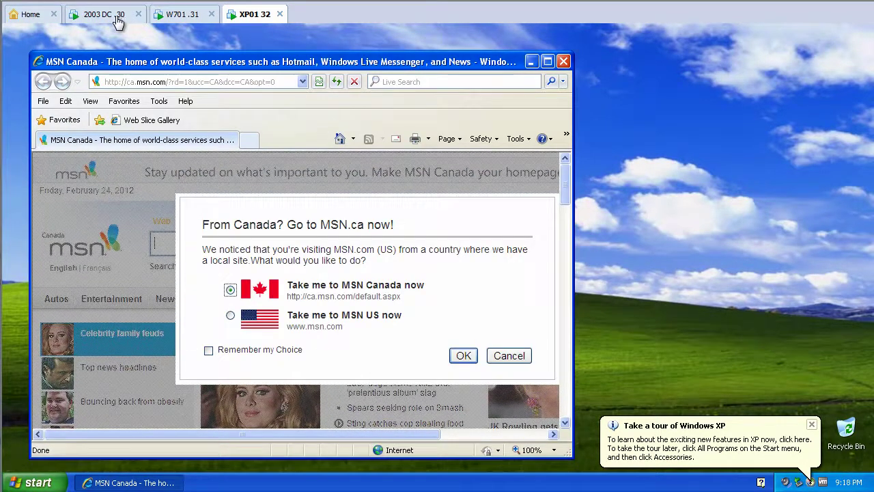
- On the domain controller, launch Group Policy Management and edit the Default Domain Policy
left_click(116, 17)
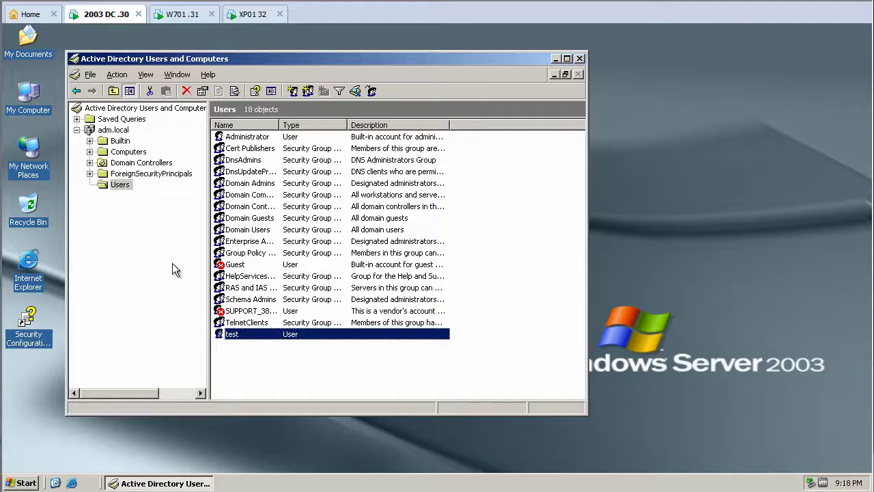
left_click(26, 482)
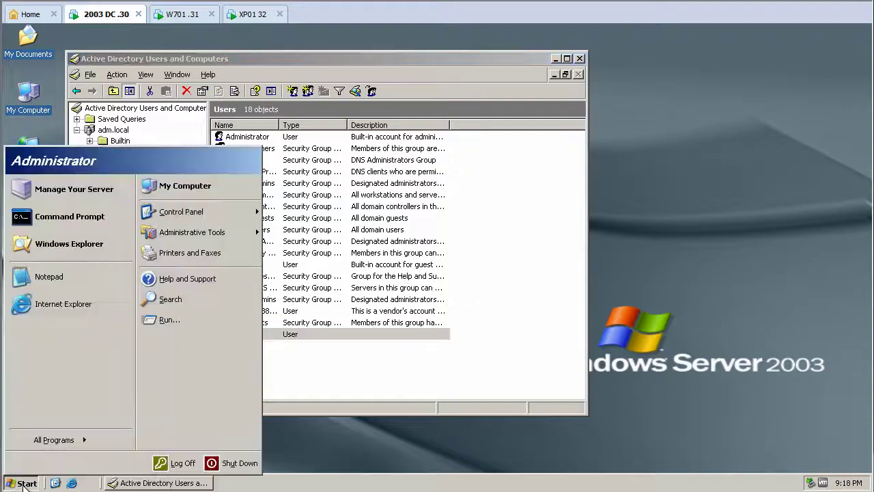
mouse_move(231, 230)
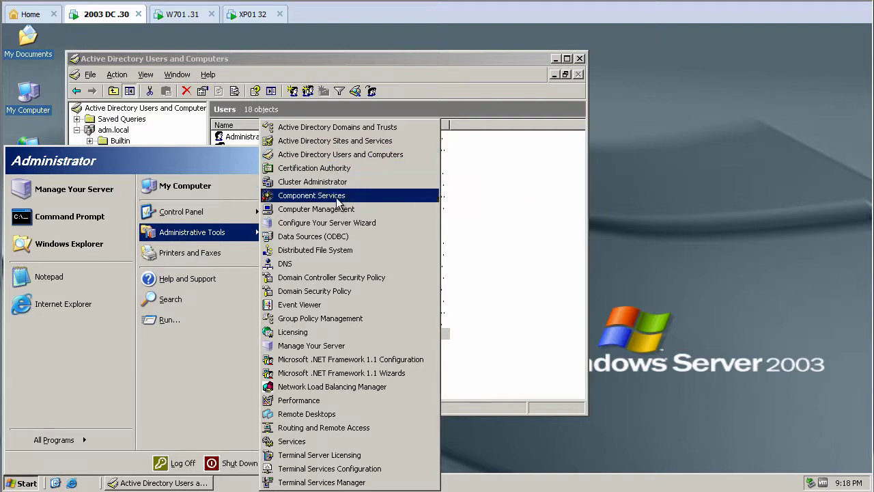
left_click(340, 320)
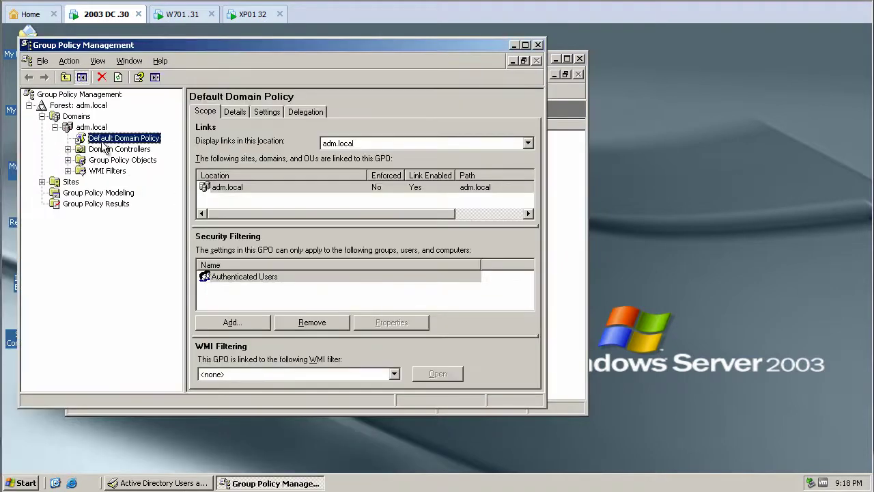
right_click(103, 139)
left_click(115, 147)
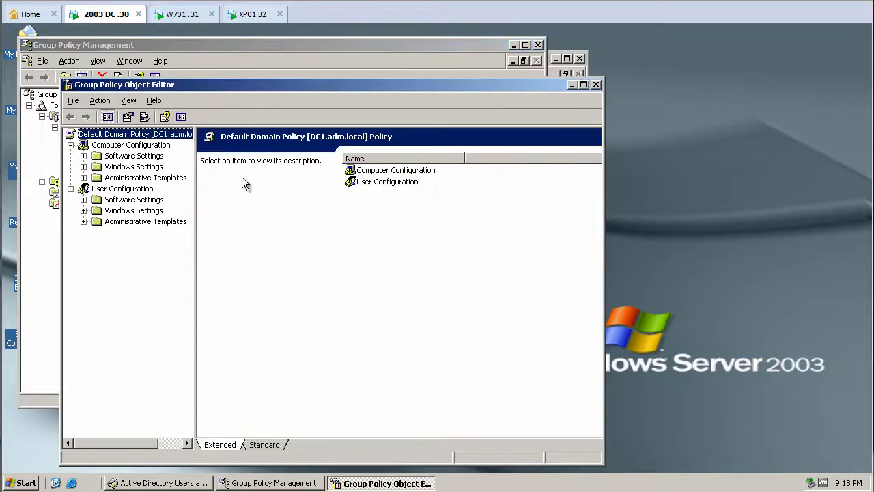
double_click(136, 178)
- Show the computer-level Internet Explorer policies in a maximized editor, sorted by setting name
left_click(140, 188)
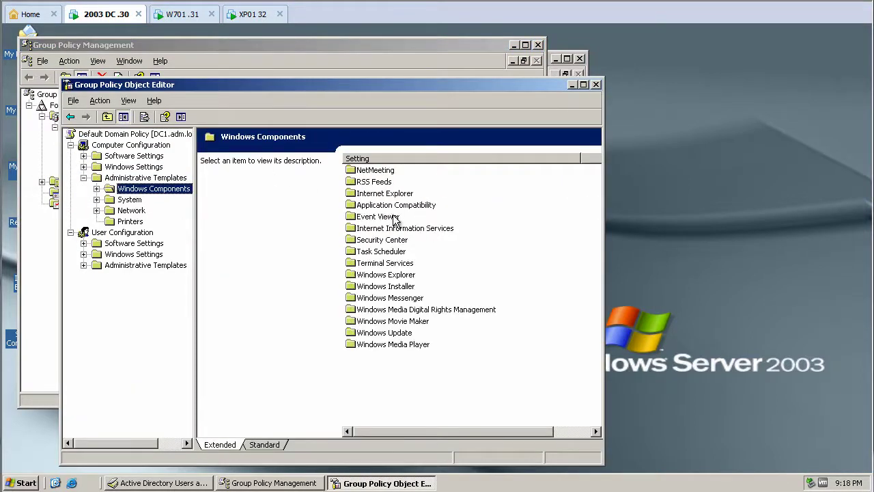
double_click(394, 194)
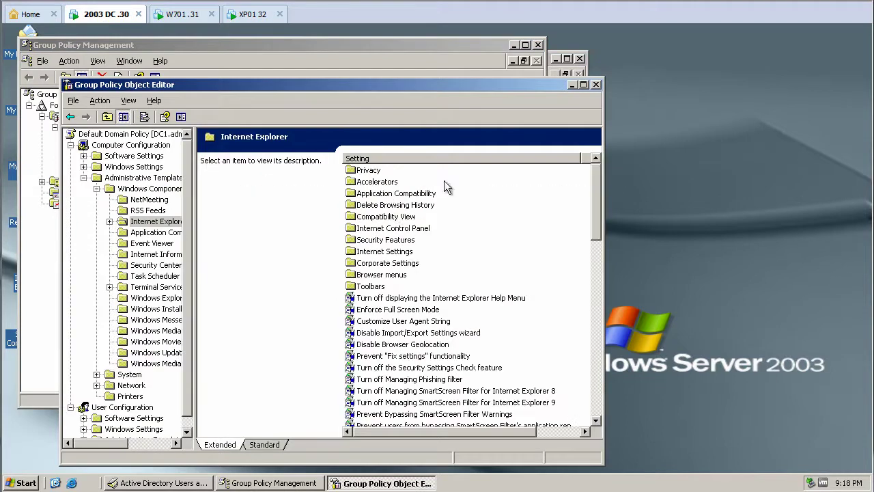
left_click(579, 87)
left_click(372, 244)
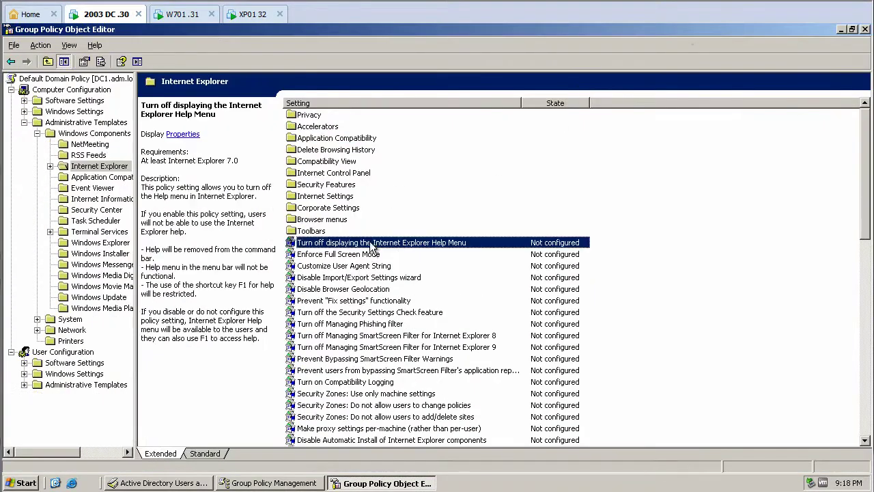
scroll(427, 248, "down", 4)
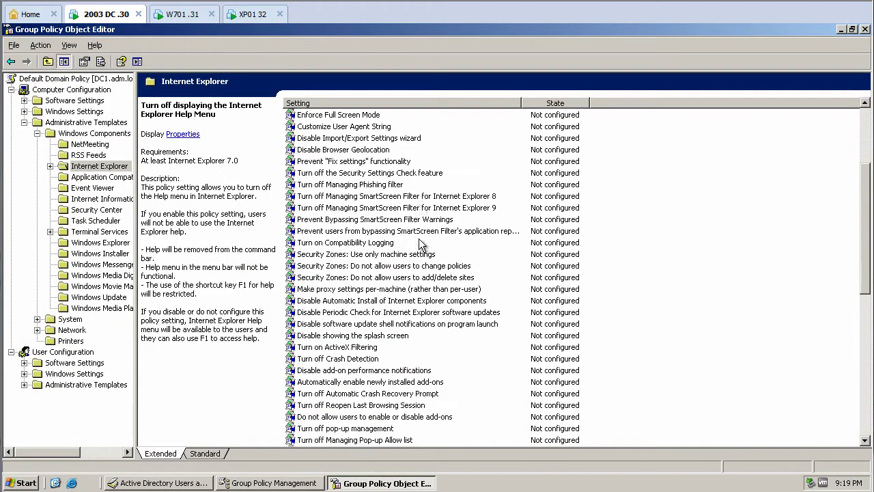
scroll(421, 244, "up", 4)
left_click(387, 103)
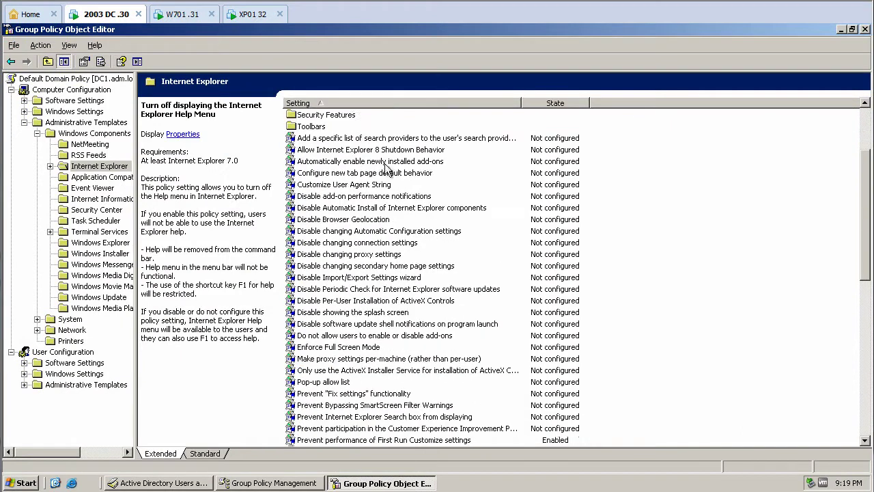
scroll(410, 172, "down", 11)
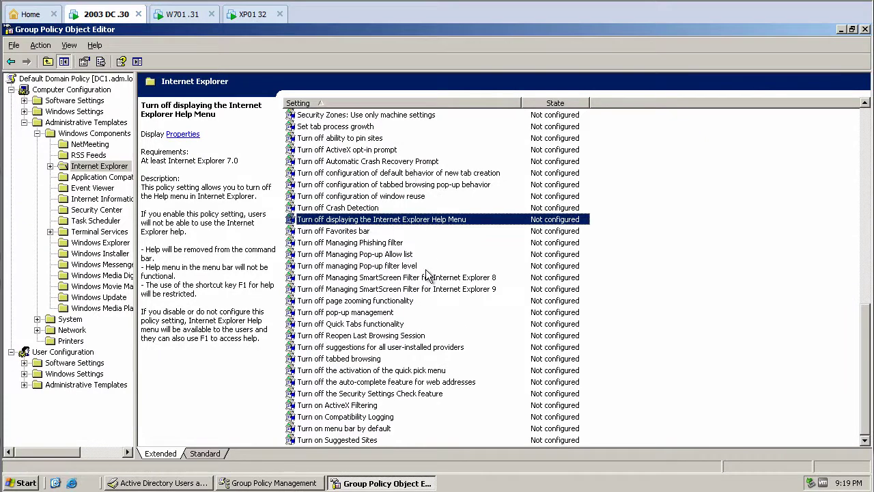
scroll(498, 300, "up", 1)
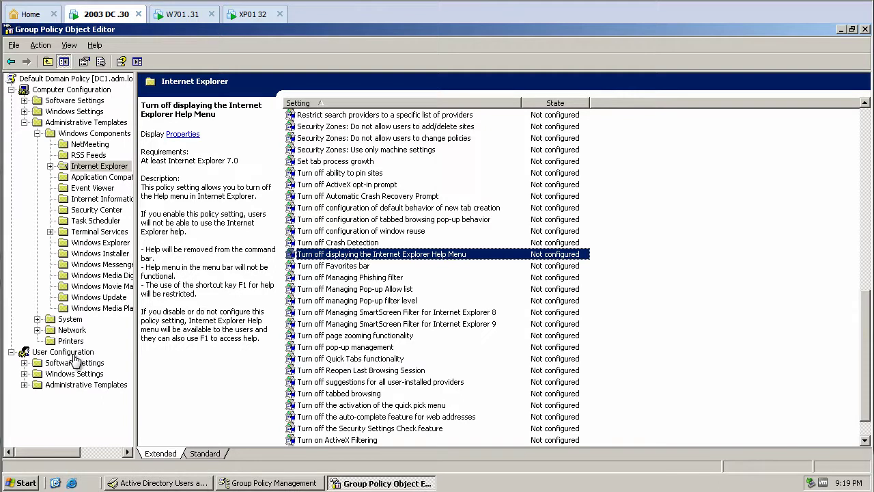
- In Internet Explorer Maintenance > URLs > Important URLs, set a custom Google home page URL
left_click(76, 378)
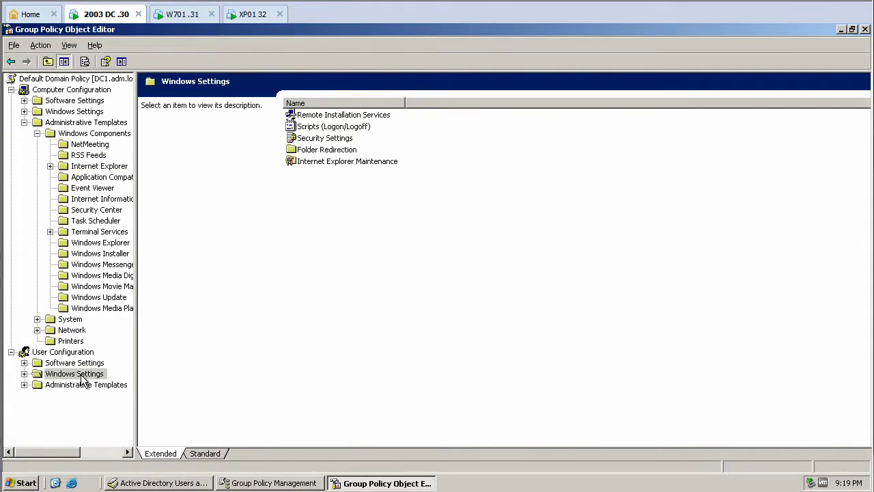
double_click(325, 161)
double_click(161, 114)
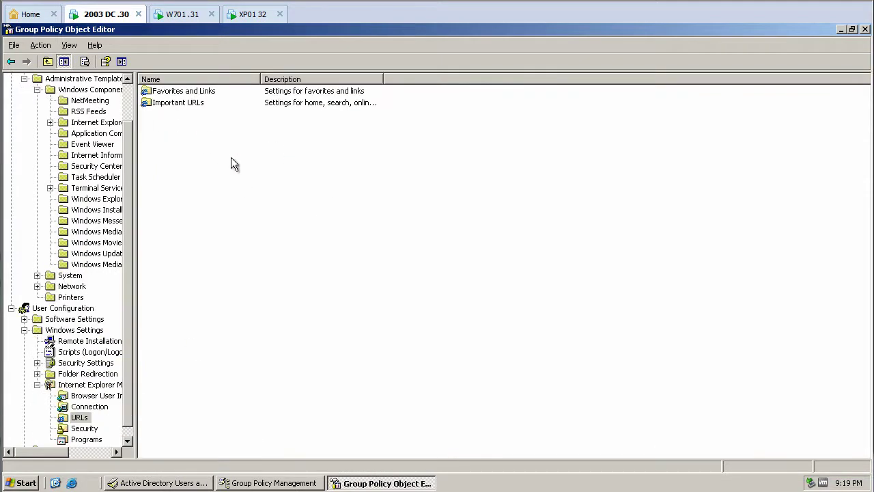
double_click(205, 106)
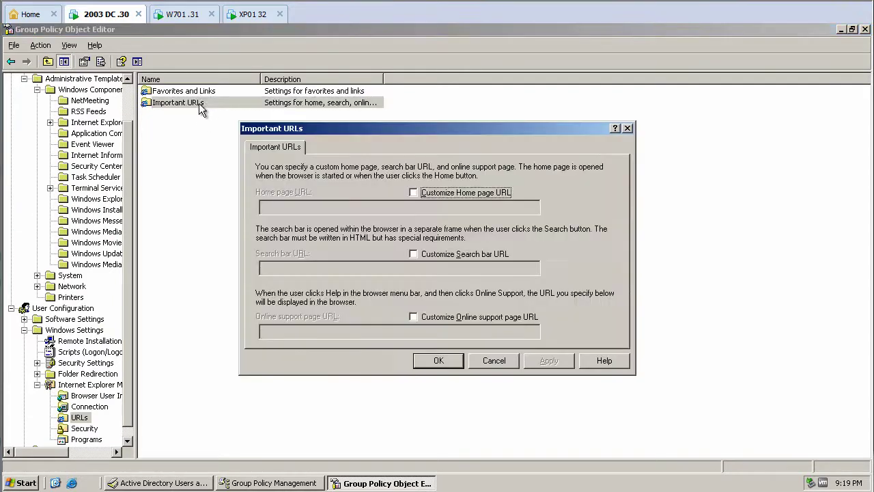
left_click(426, 193)
left_click(407, 202)
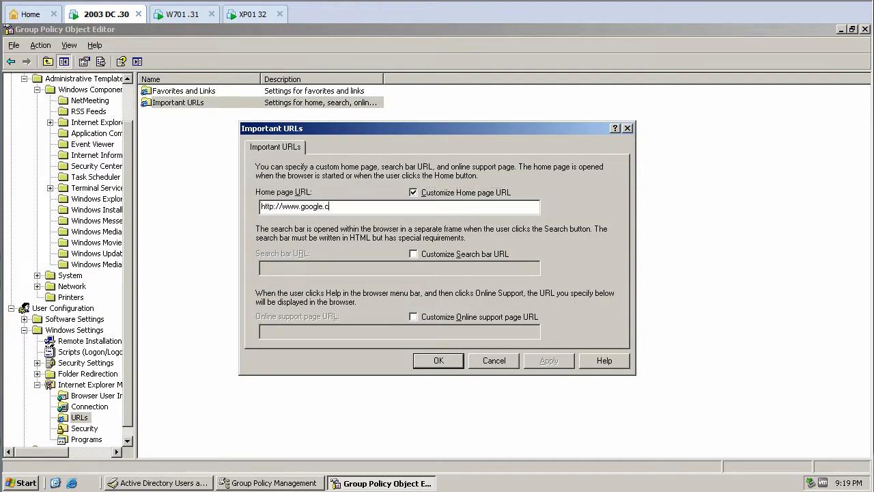
left_click(459, 358)
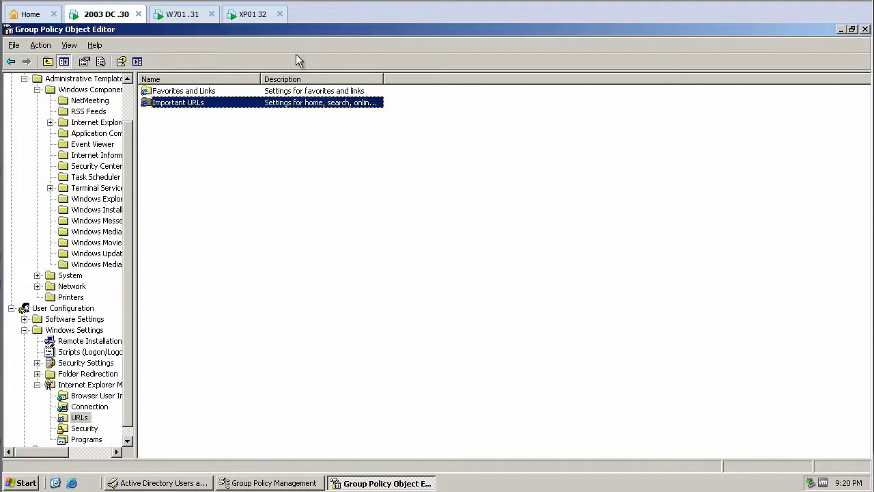
- On Windows 7, run 'cmd /k gpupdate/force' from Start search and close Internet Explorer
left_click(864, 29)
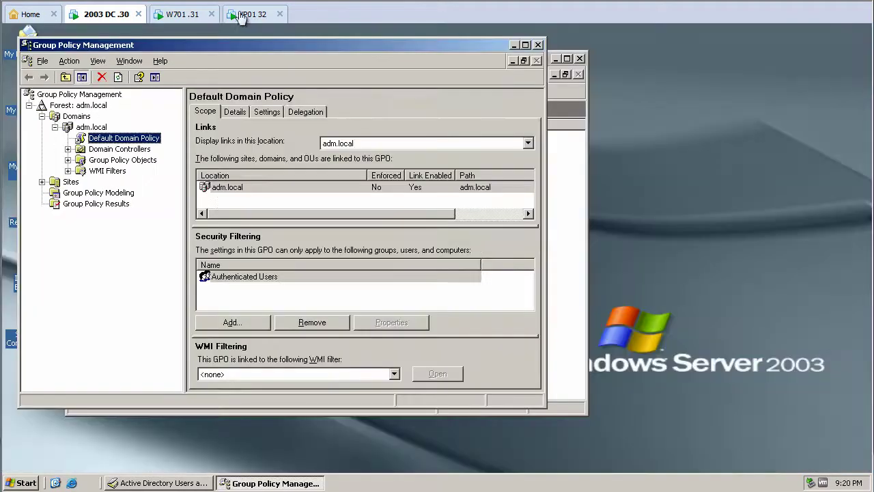
left_click(183, 14)
left_click(22, 471)
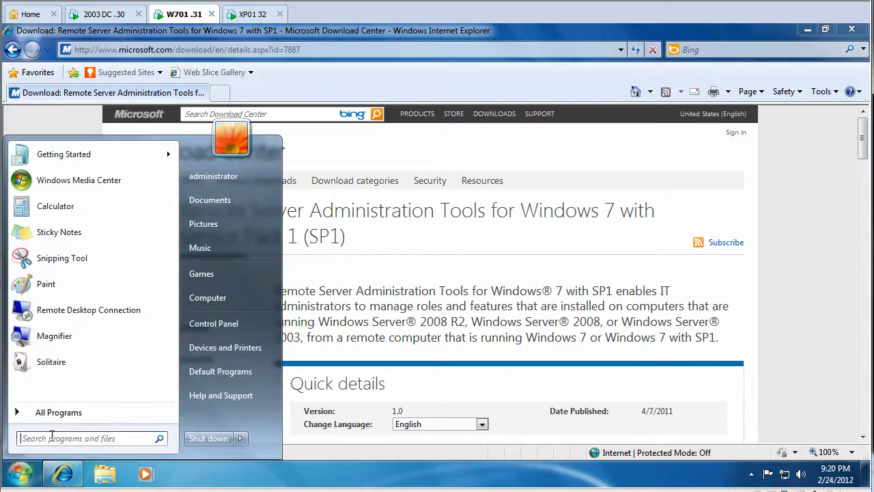
type("cmd /k")
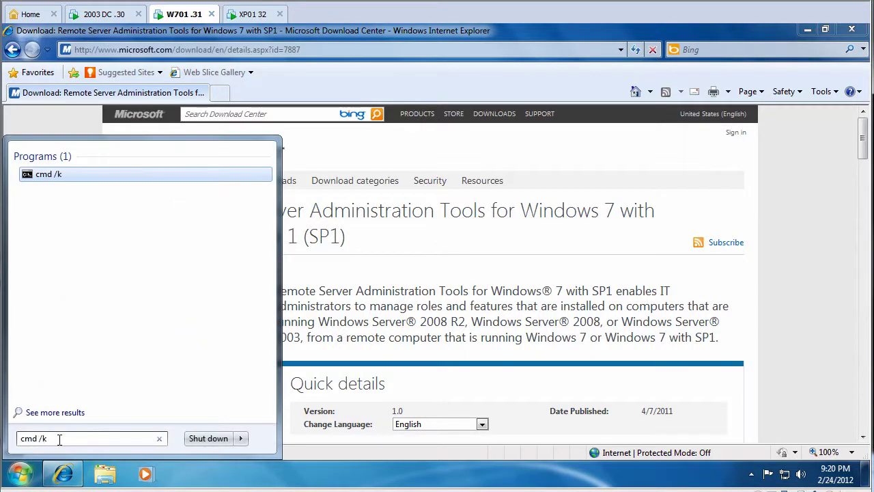
type(" gpupdate/f")
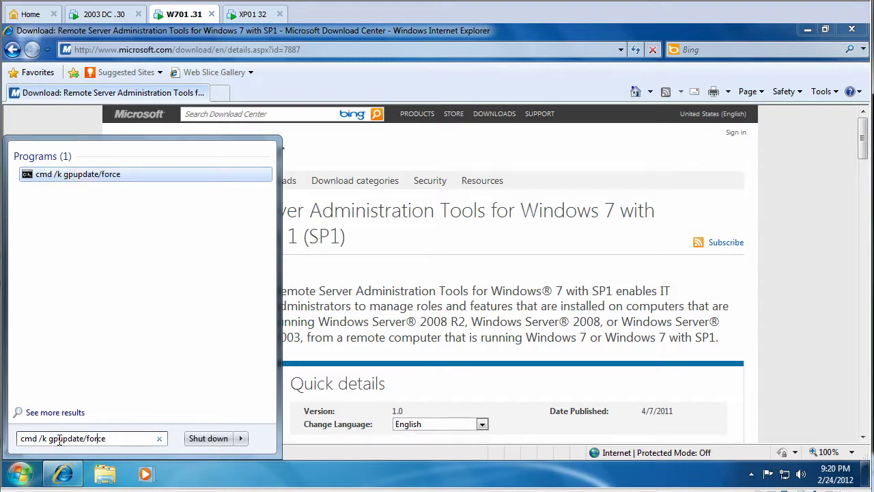
type("orce")
key("Return")
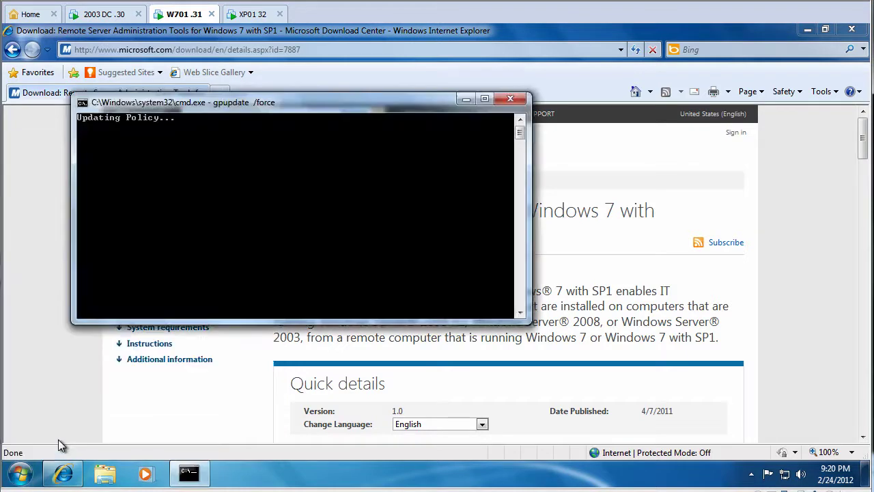
left_click(851, 30)
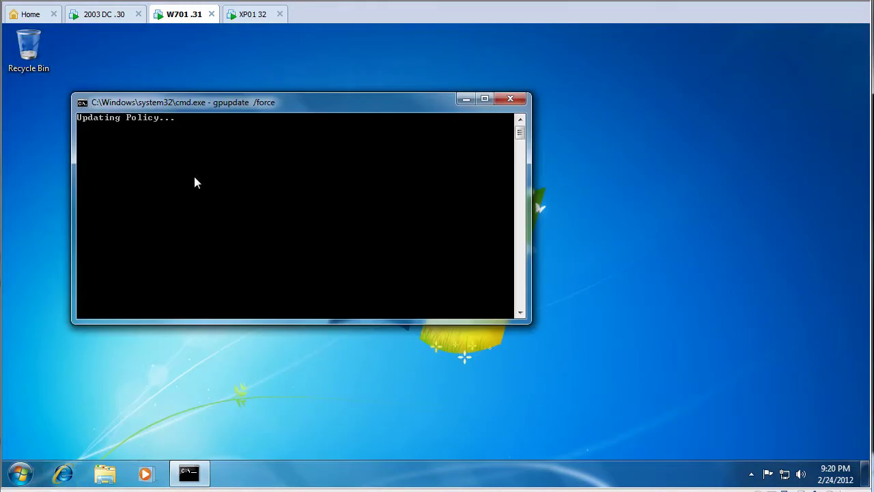
left_click(250, 17)
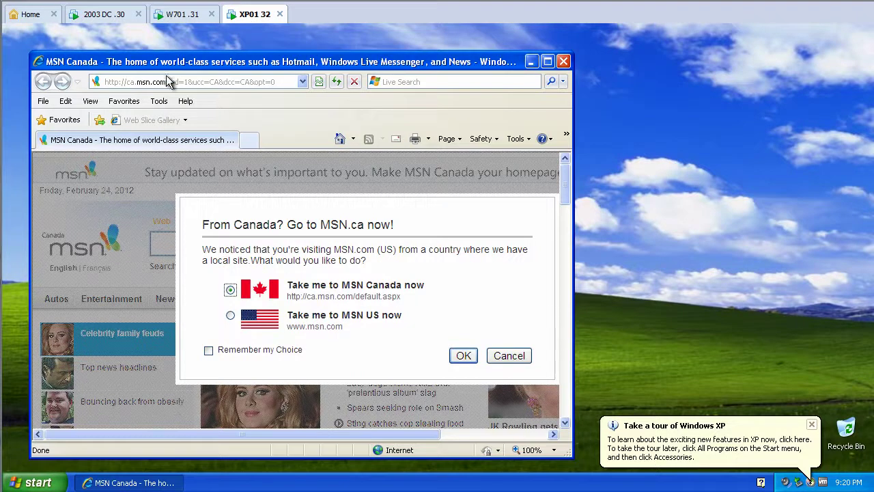
- On the XP client, go to google.ca and search for 'admin tools 2003'
left_click(236, 82)
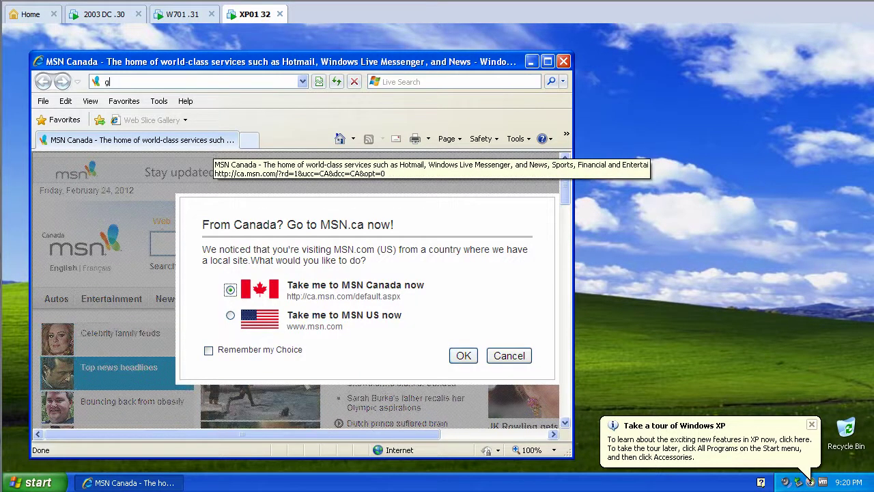
type("google.ca")
key("Return")
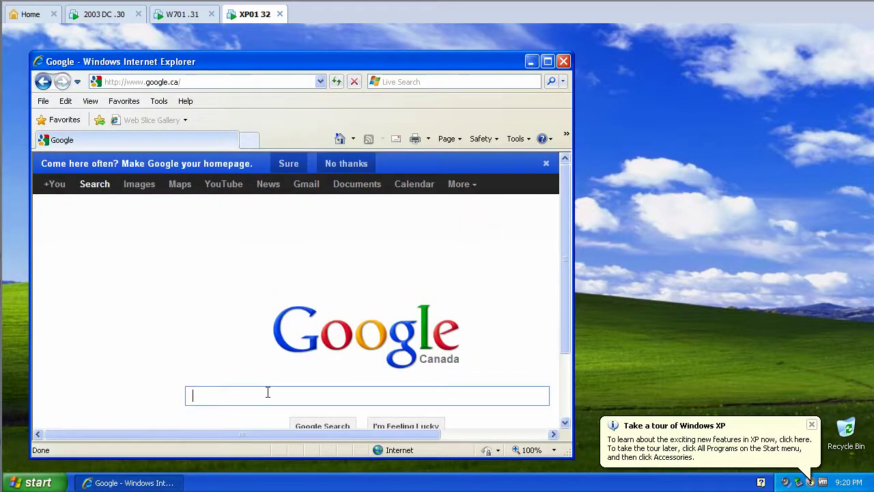
type("admin ")
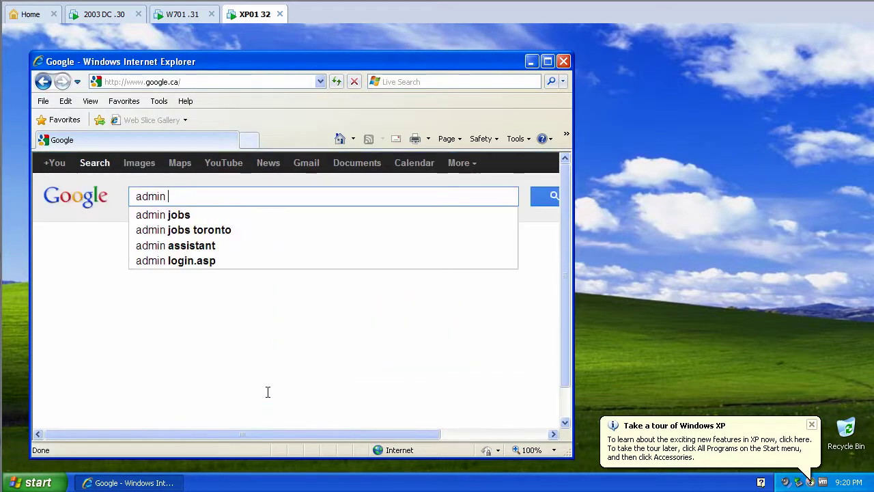
type("tools 1")
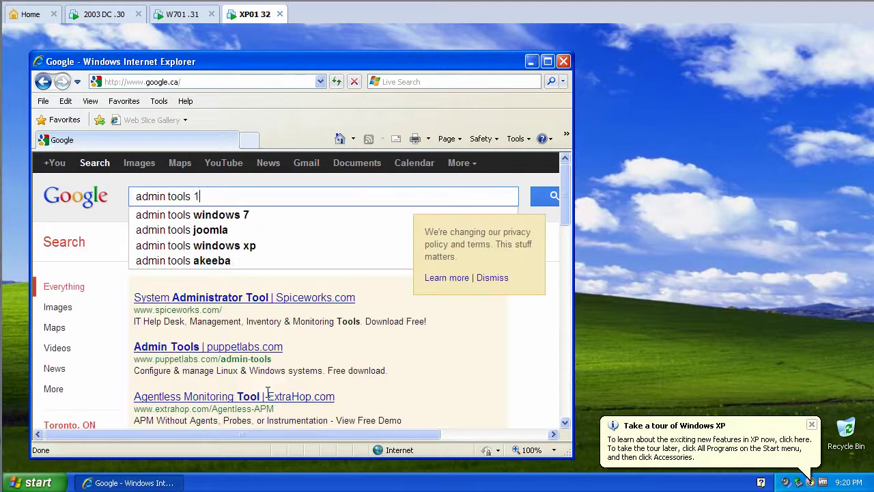
key("BackSpace")
type("2003")
key("Return")
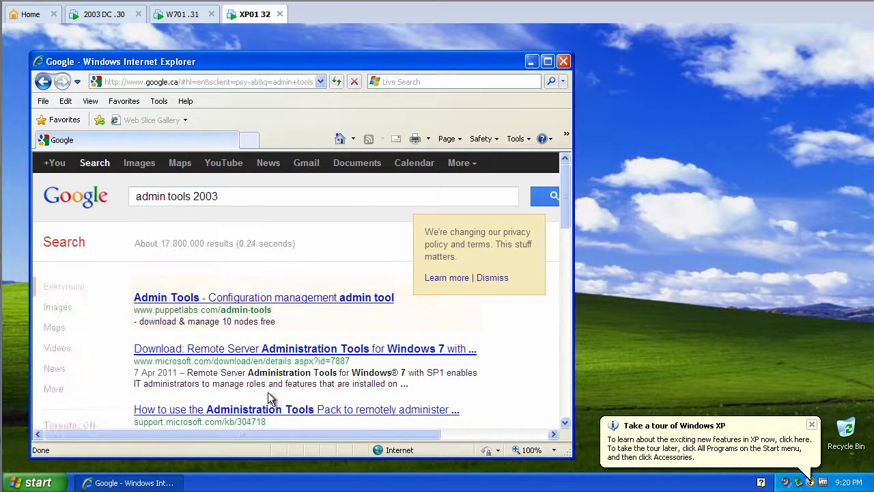
- Relaunch Internet Explorer to confirm it still starts on MSN, dismiss the MSN prompt, and close it
left_click(563, 61)
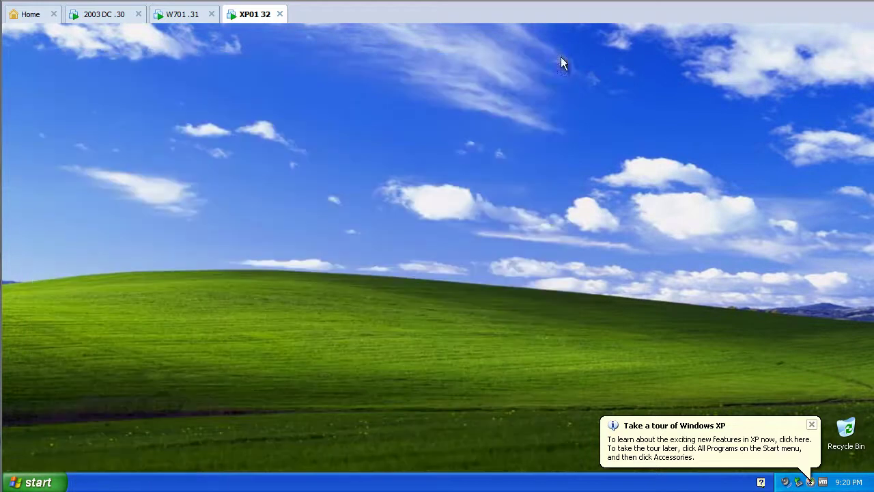
left_click(31, 482)
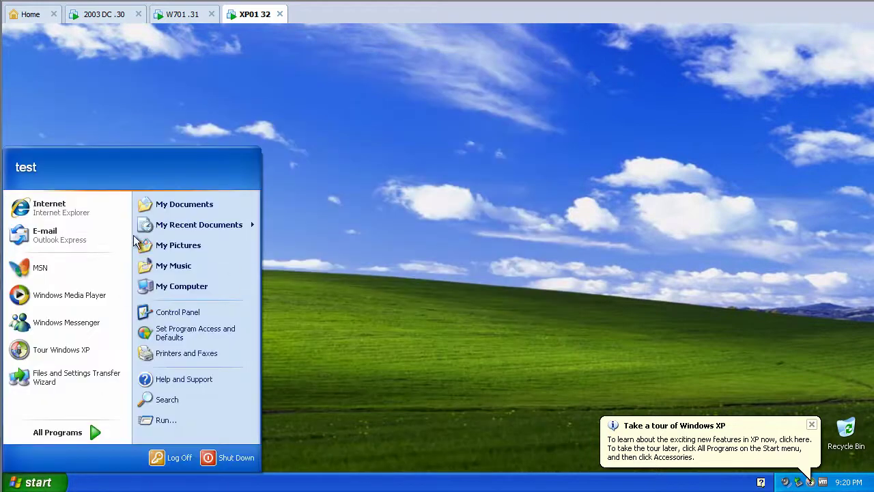
left_click(69, 205)
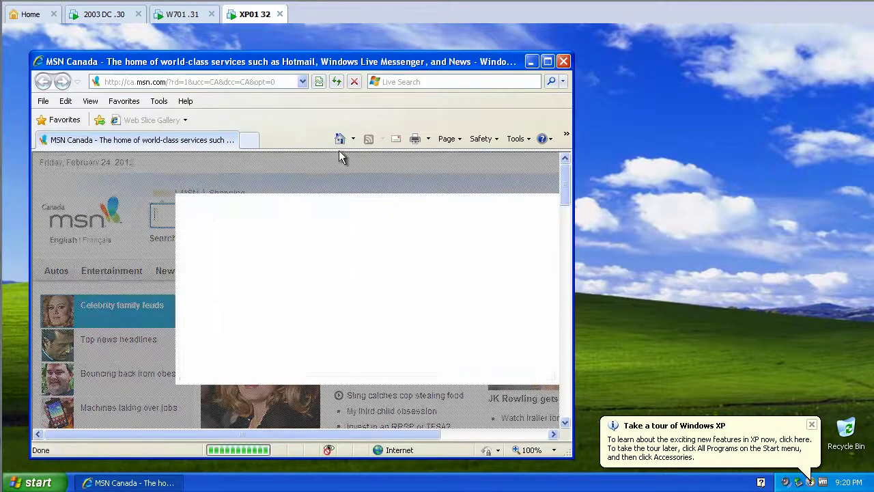
left_click(506, 355)
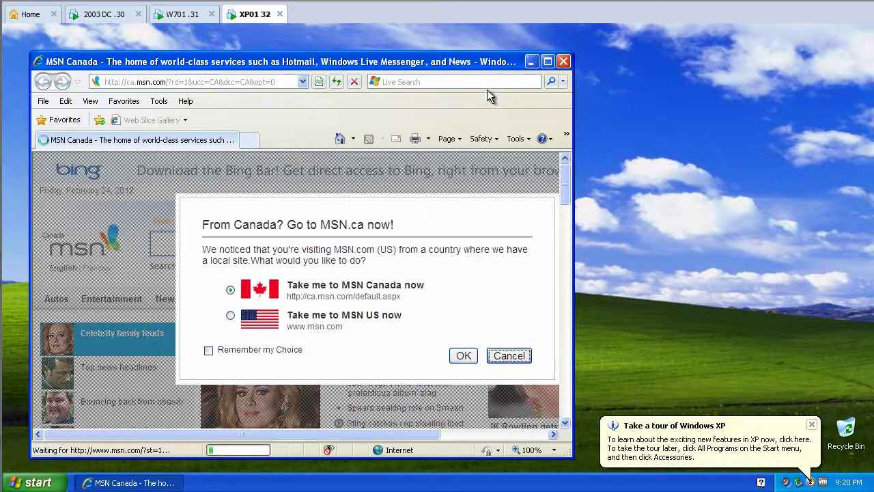
left_click(563, 62)
- On the Windows 7 client, close the command window and confirm Internet Explorer opens on Google
left_click(164, 19)
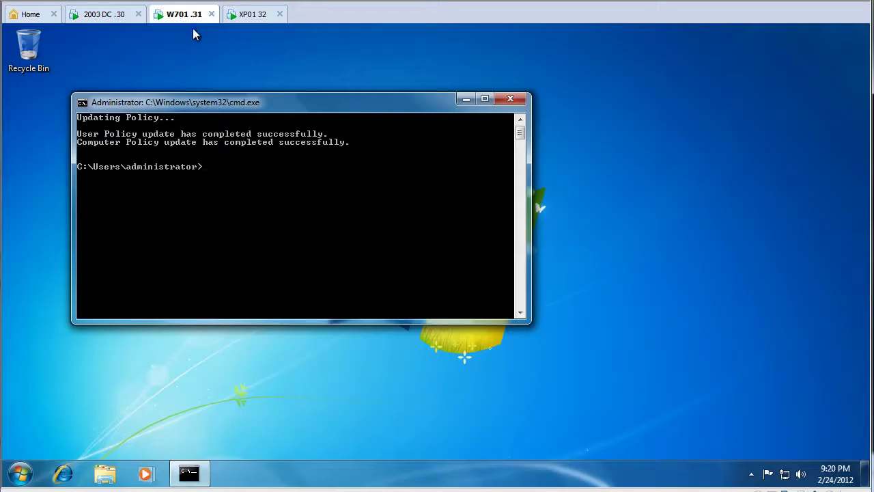
left_click(510, 99)
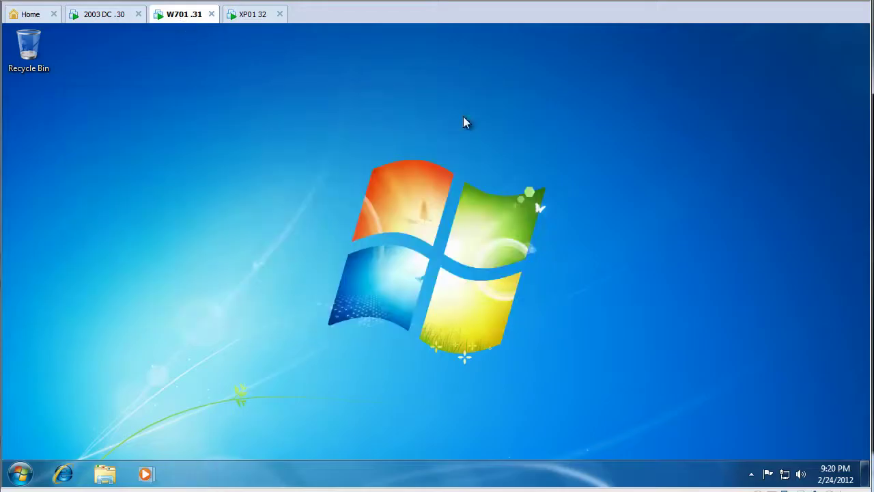
left_click(62, 473)
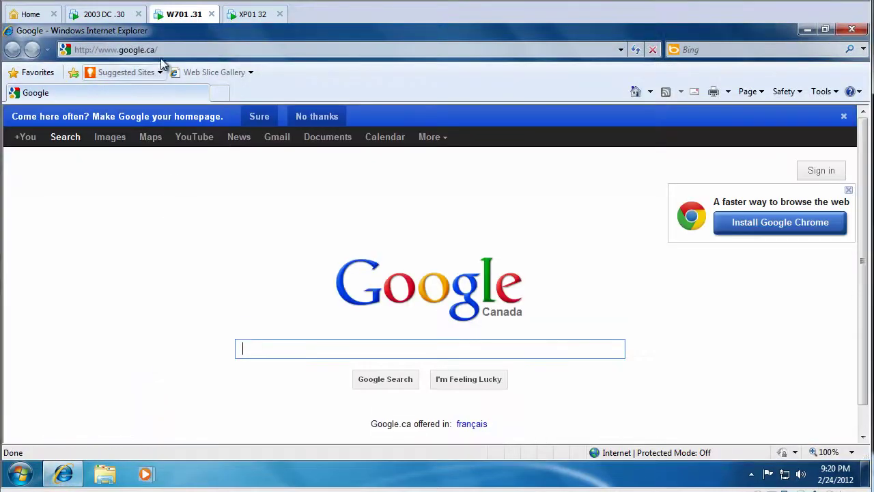
left_click(165, 52)
left_click(199, 47)
- On the XP client, open a command prompt and run gpupdate /force
left_click(248, 17)
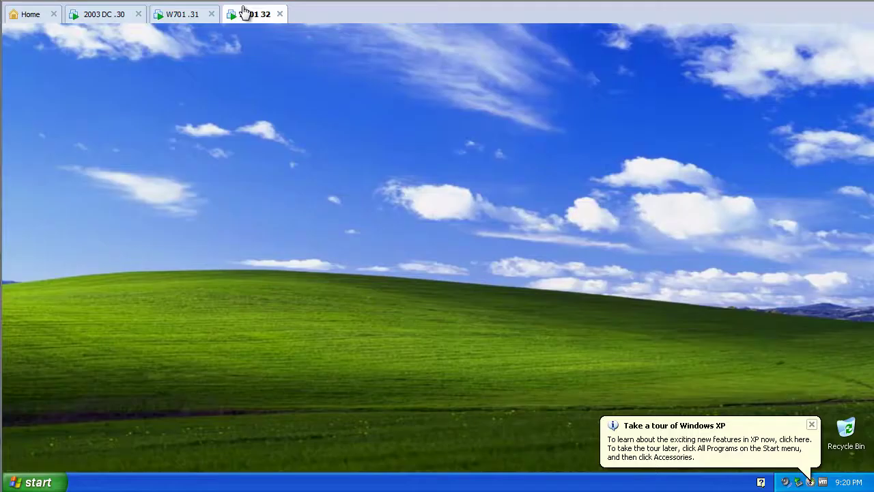
left_click(57, 483)
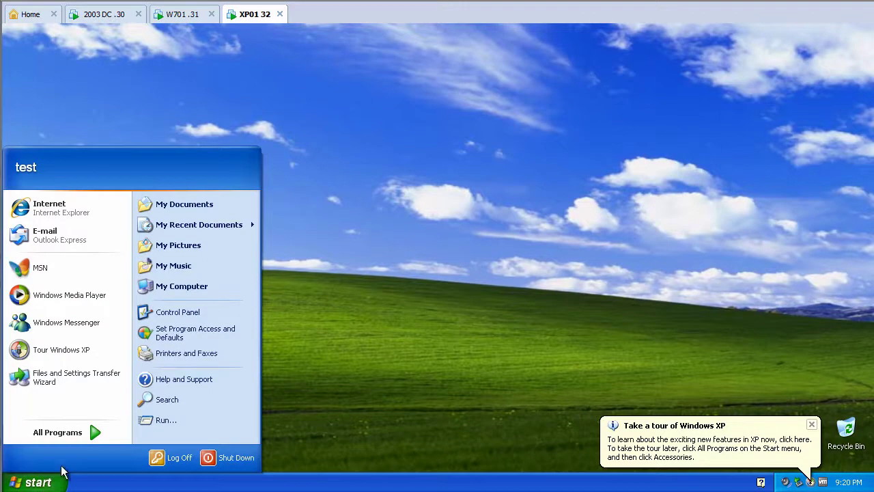
left_click(145, 421)
type("cm")
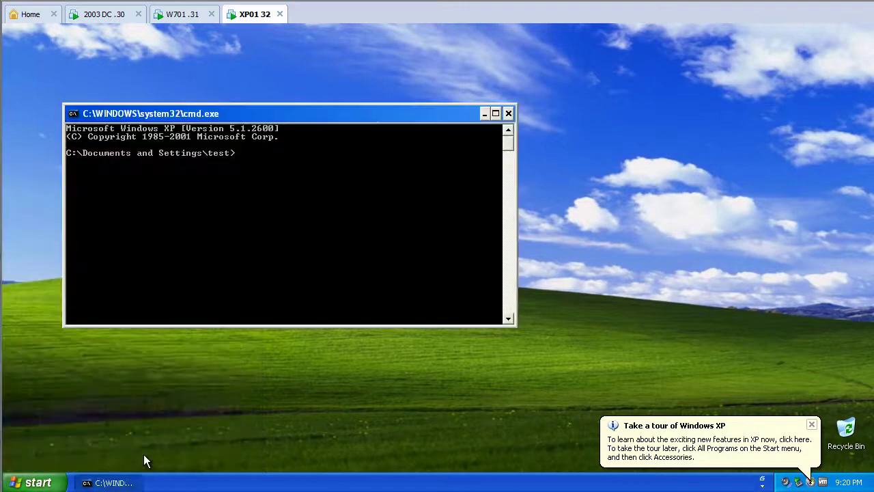
type("gpupdate /force")
key("Return")
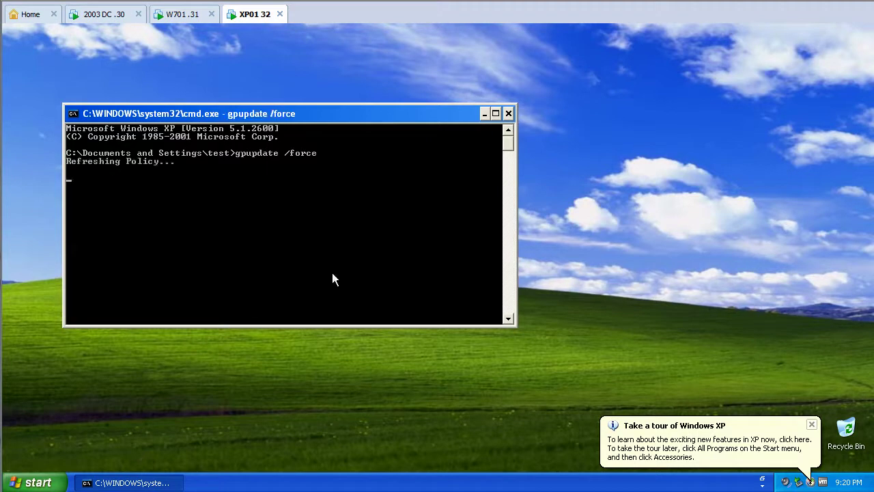
- Enable the Quick Launch toolbar, then open Internet Explorer maximized on the Google Canada page
right_click(221, 478)
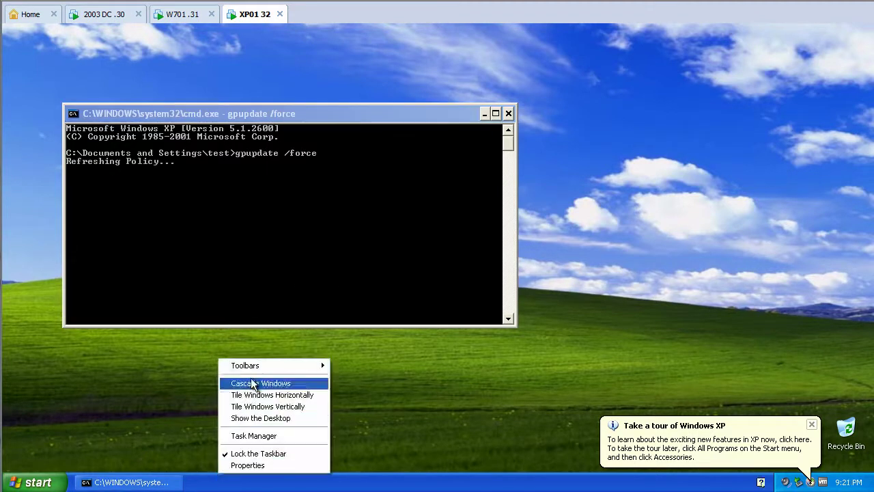
mouse_move(293, 369)
left_click(361, 400)
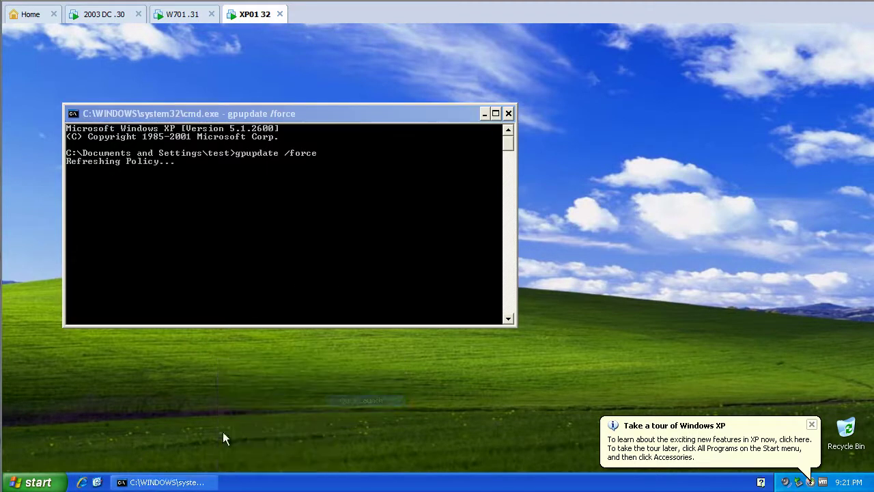
left_click(81, 483)
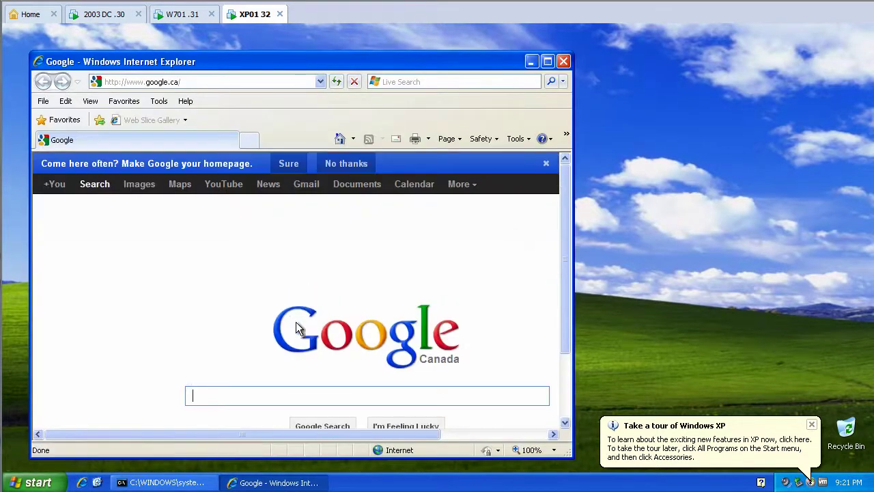
left_click(547, 61)
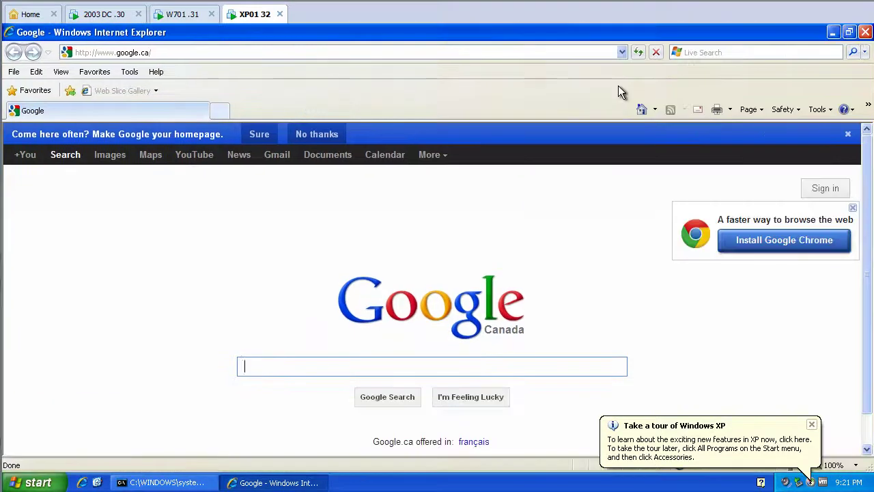